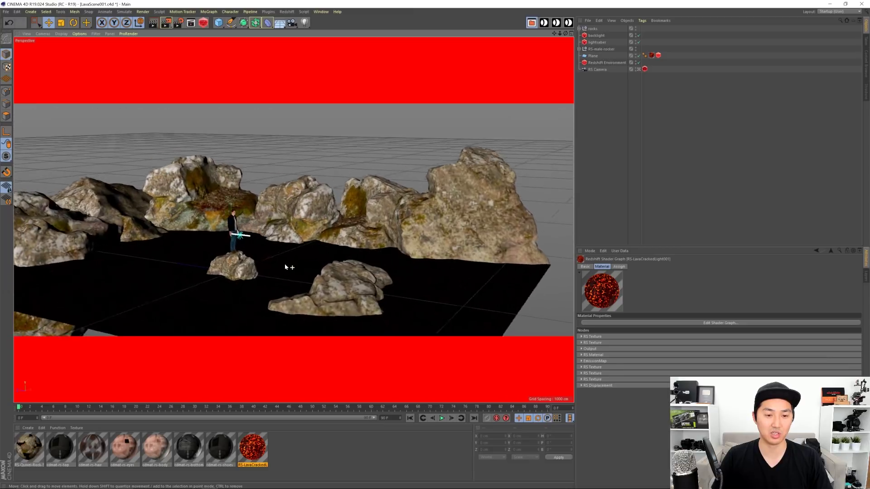
Orbit and zoom the view to inspect the figure on its rock.
left_click(349, 201)
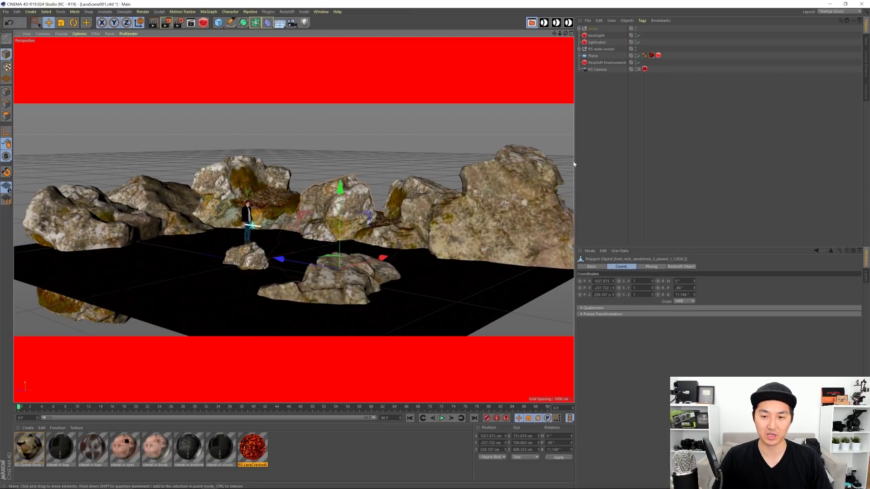
left_click(272, 270)
left_click_drag(273, 270, 235, 208, "alt")
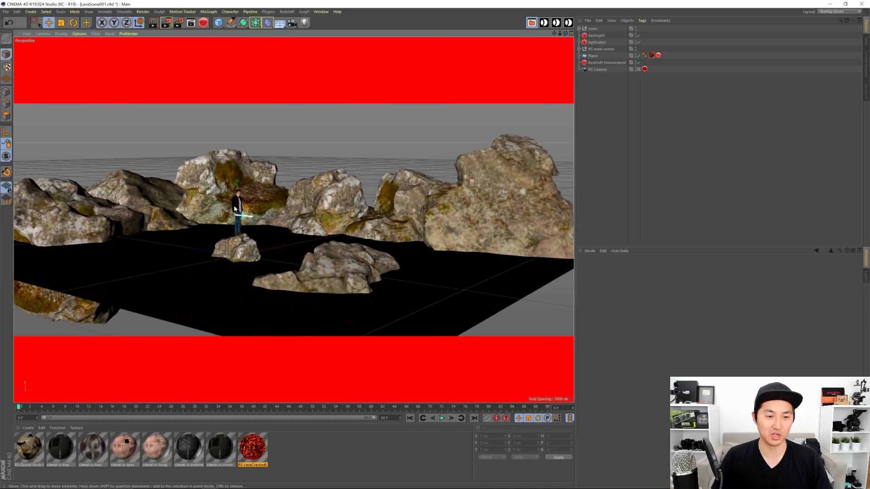
right_click_drag(235, 208, 285, 215, "alt")
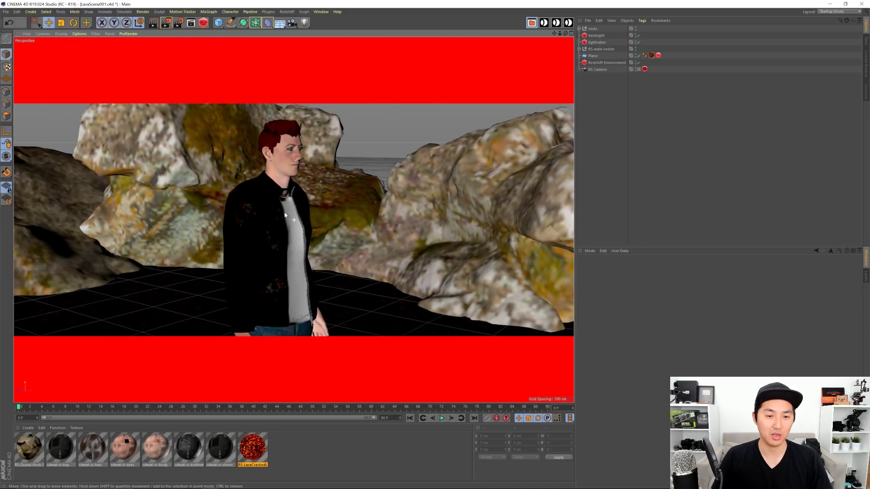
left_click_drag(285, 215, 296, 251, "alt")
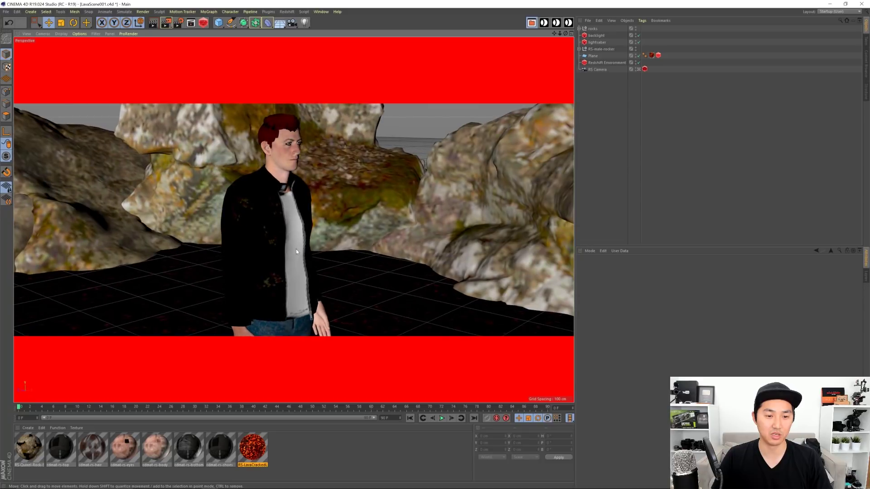
mouse_move(296, 251)
right_mouse_down("alt")
mouse_move(292, 274)
mouse_move(276, 249)
mouse_move(295, 239)
right_mouse_up("alt")
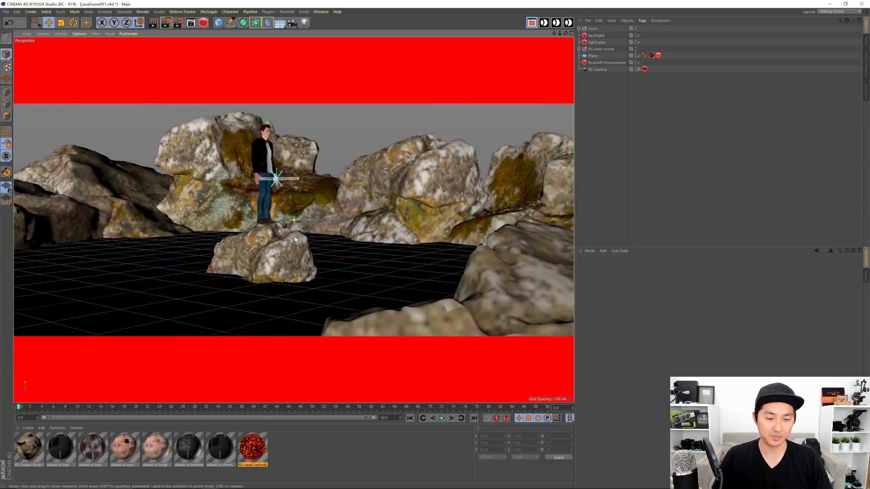
left_click_drag(294, 239, 344, 208, "alt")
Circle the rock and pull back to survey the figure and the surrounding rock ring.
left_click(336, 263)
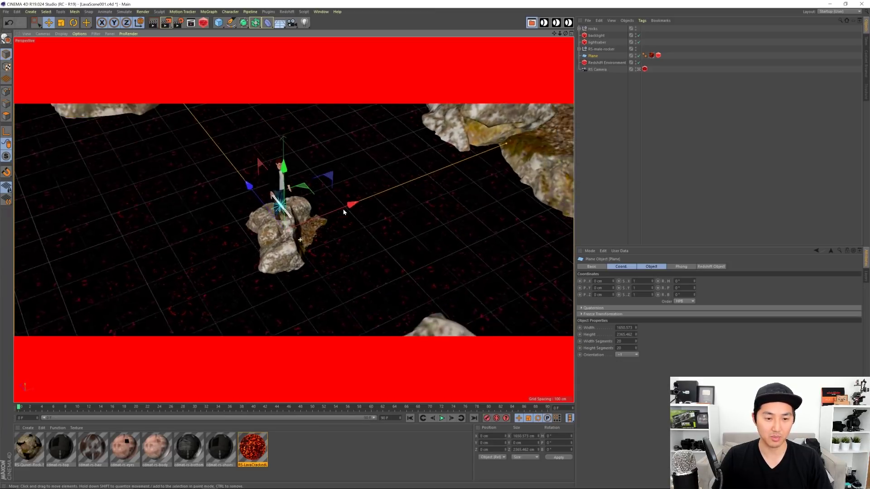
right_click_drag(344, 212, 398, 246, "alt")
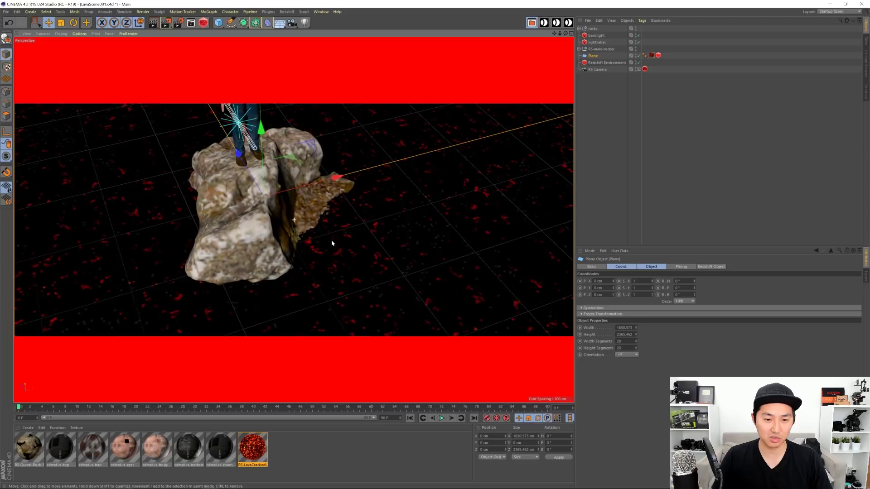
left_click_drag(332, 244, 340, 220, "alt")
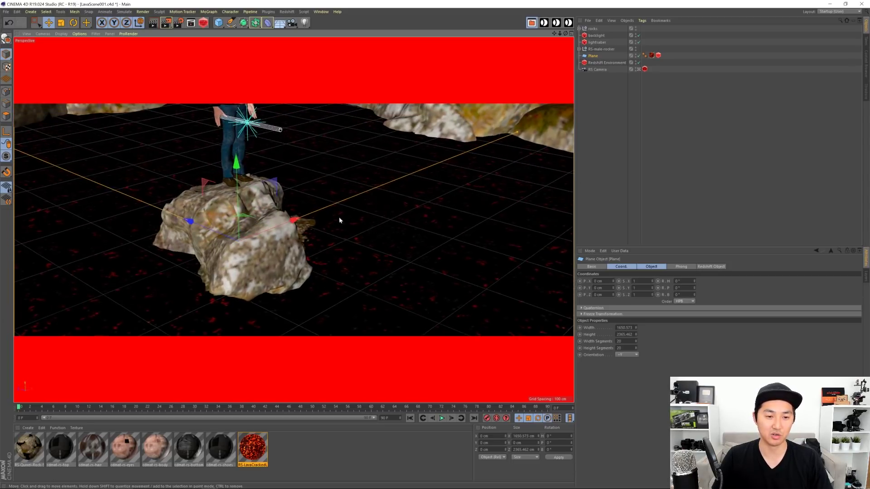
right_click_drag(339, 220, 265, 229, "alt")
left_click_drag(266, 228, 194, 287, "alt")
right_click_drag(194, 287, 291, 293, "alt")
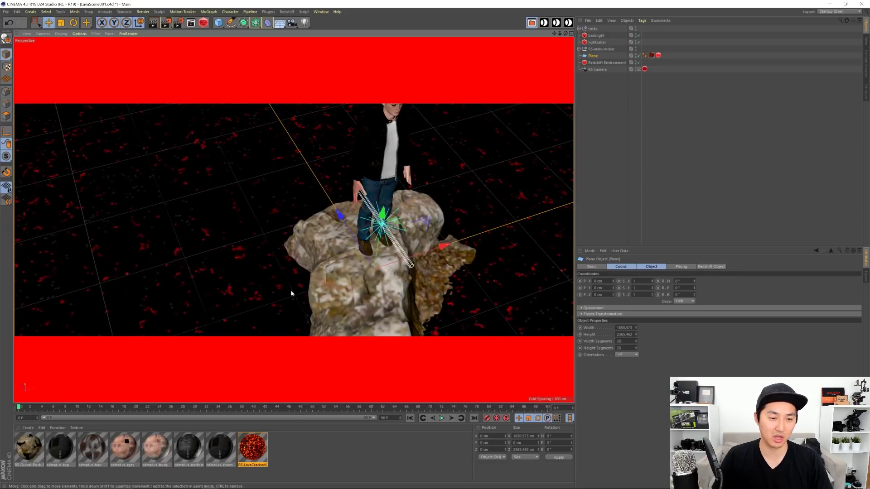
left_click_drag(291, 293, 357, 236, "alt")
right_click_drag(358, 237, 298, 269, "alt")
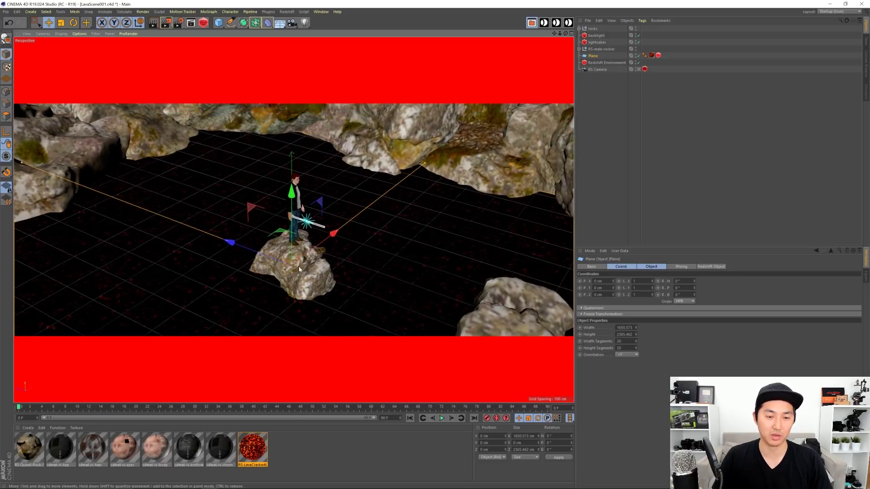
left_click_drag(299, 269, 295, 247, "alt")
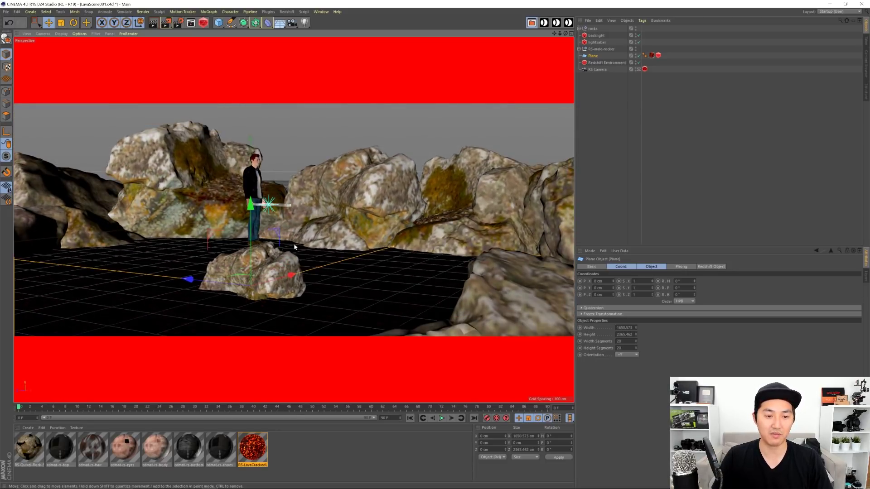
right_click_drag(295, 247, 317, 255, "alt")
left_click_drag(317, 254, 357, 271, "alt")
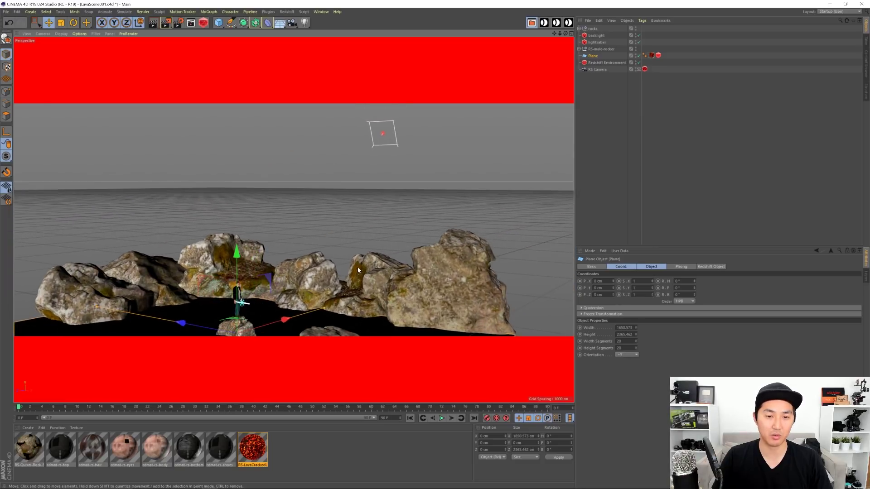
Disable the lightsaber light in the Object Manager so its checkmark becomes a red X.
left_click(381, 138)
right_click_drag(330, 235, 278, 205, "alt")
left_click(623, 100)
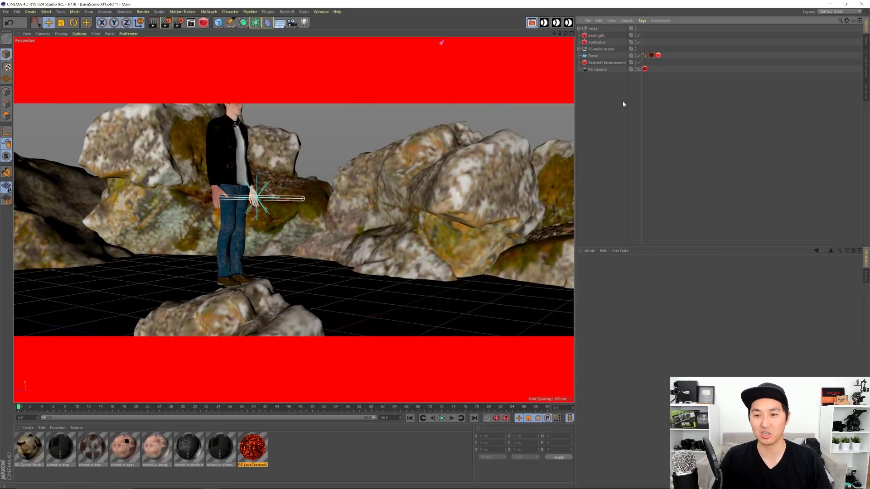
left_click(638, 42)
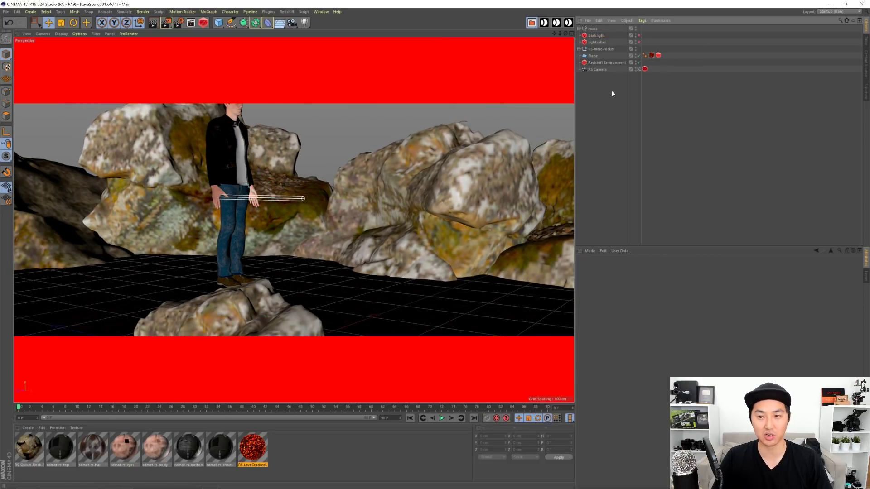
Check the Redshift Environment, then orbit the view around the scene.
left_click(603, 63)
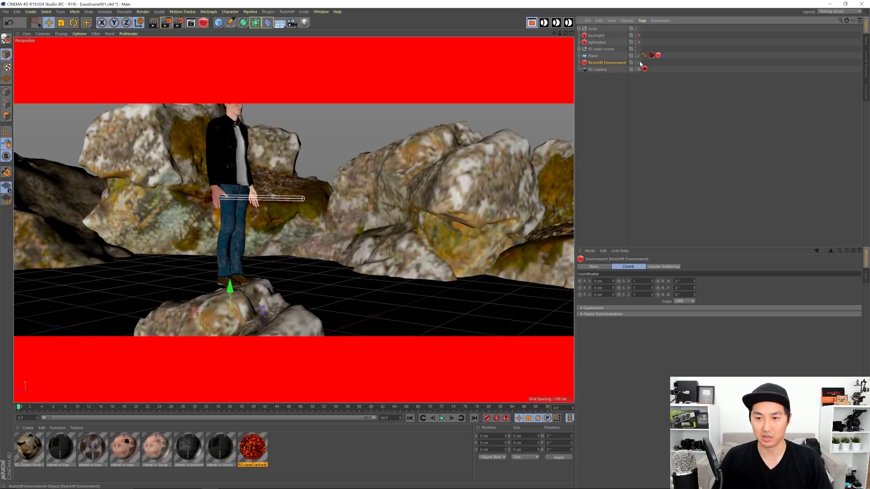
left_click(603, 80)
scroll(377, 245, "down", 8)
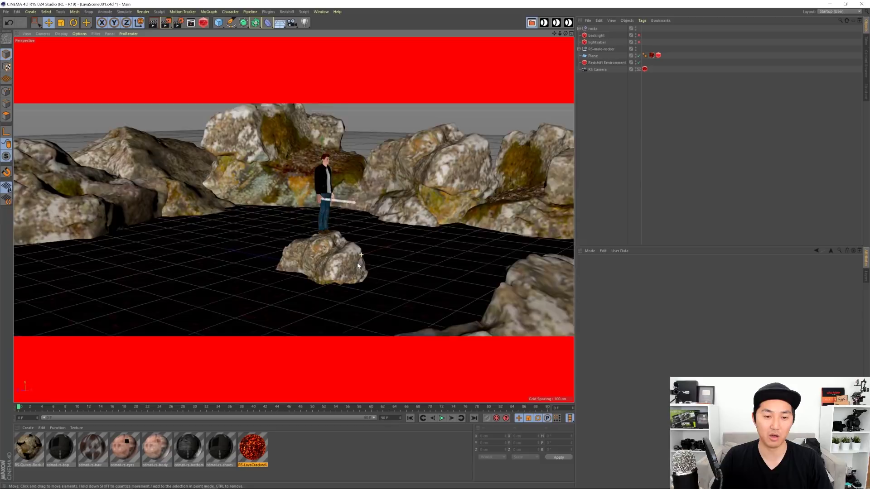
left_click_drag(347, 261, 299, 263, "alt")
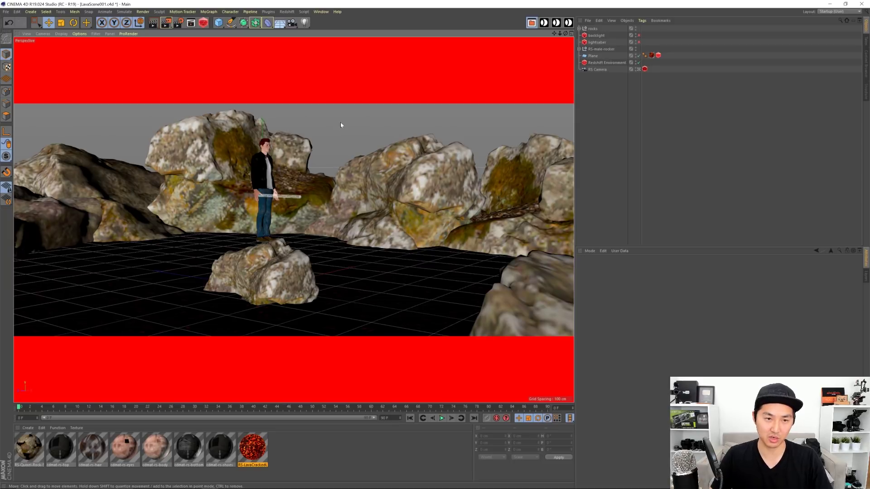
In Render Settings set Samples Min 16, Samples Max 128 and Adaptive Error Threshold 0.01.
left_click(179, 23)
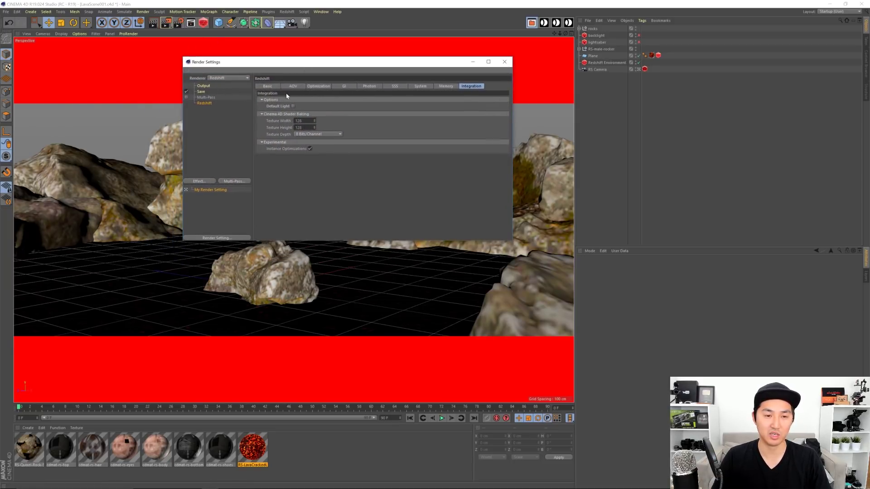
left_click(268, 86)
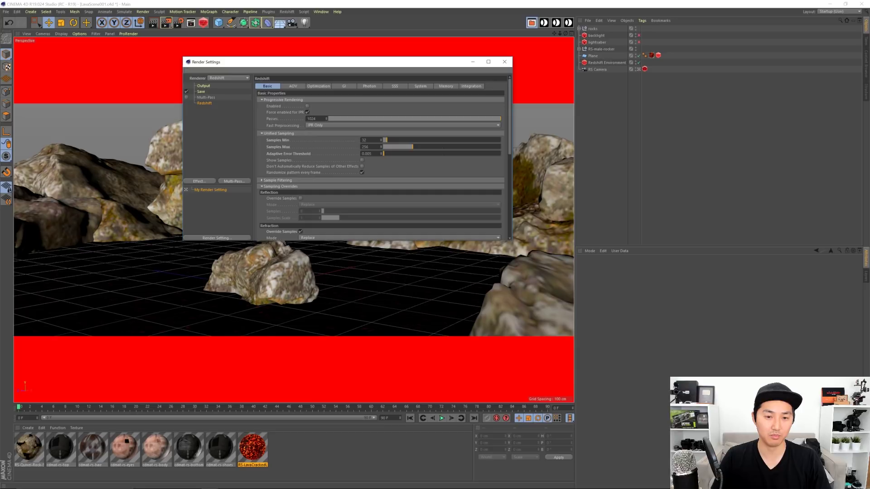
key("Return")
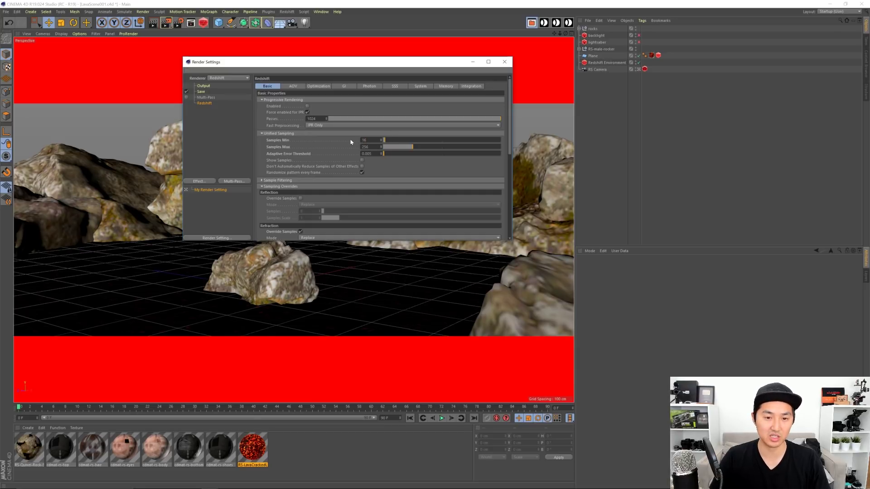
type("1")
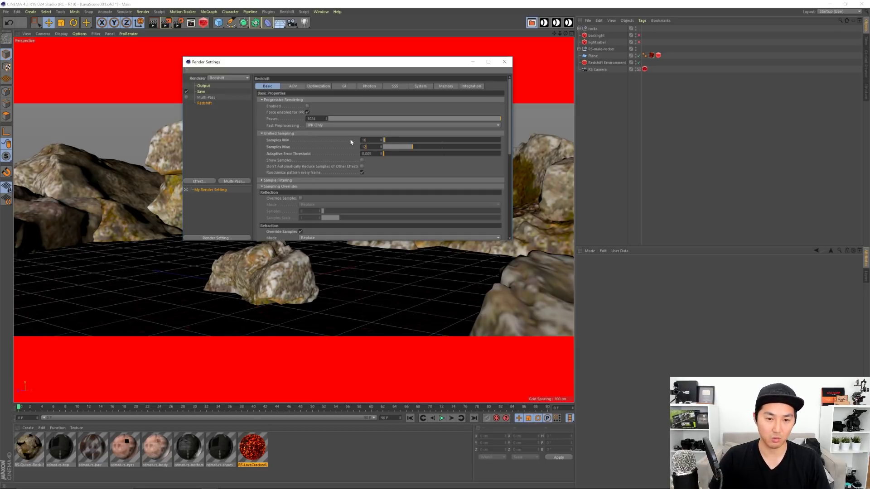
type("28")
key("Return")
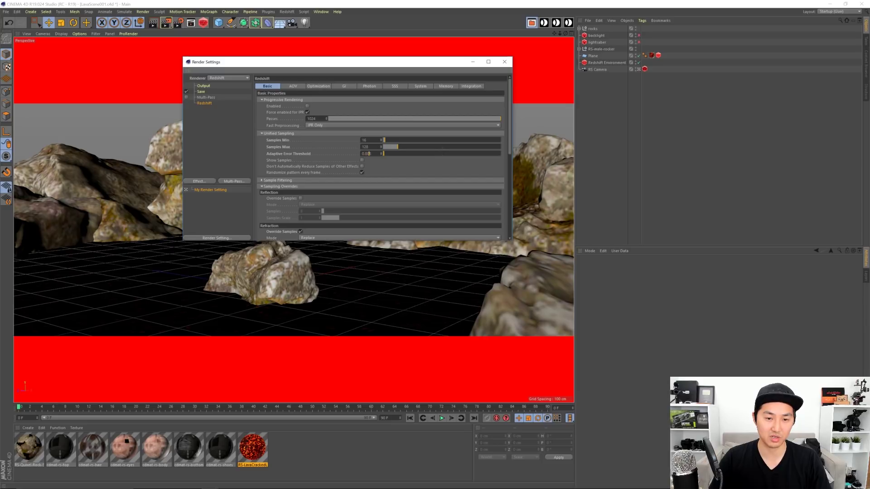
type("1")
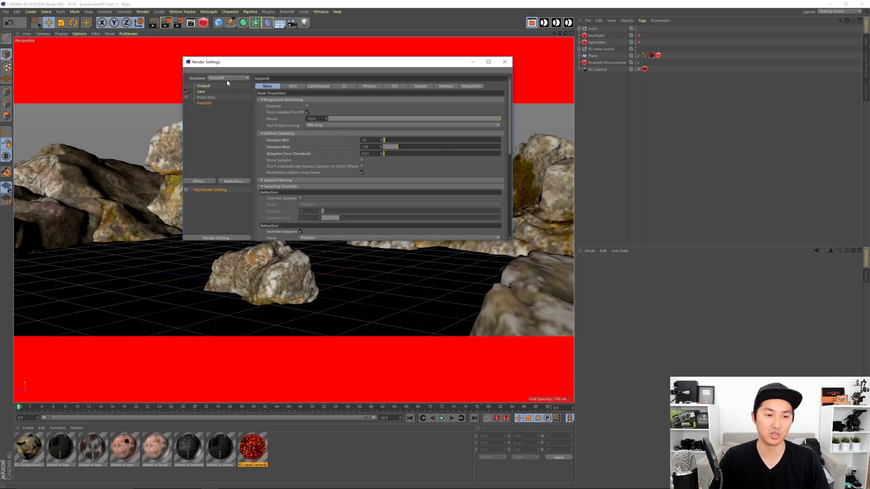
Review the GI (Brute Force, Irradiance Point Cloud) and Integration tabs, then move the window aside.
left_click(352, 87)
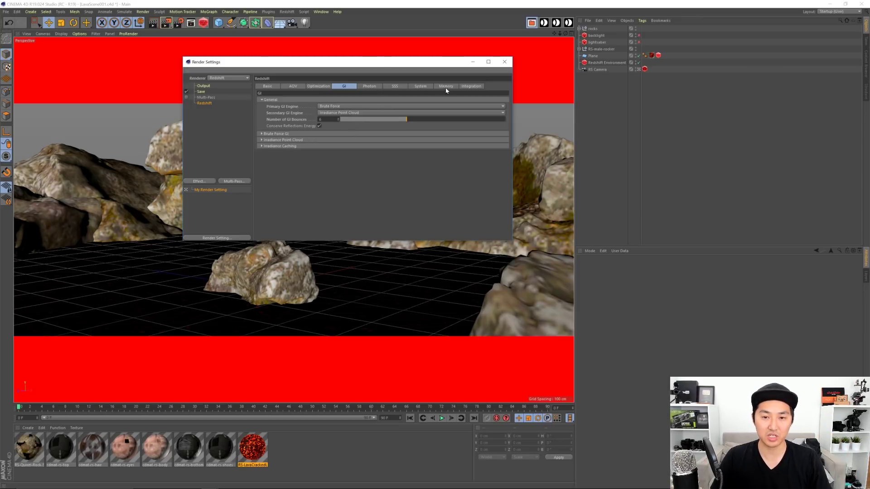
left_click(471, 87)
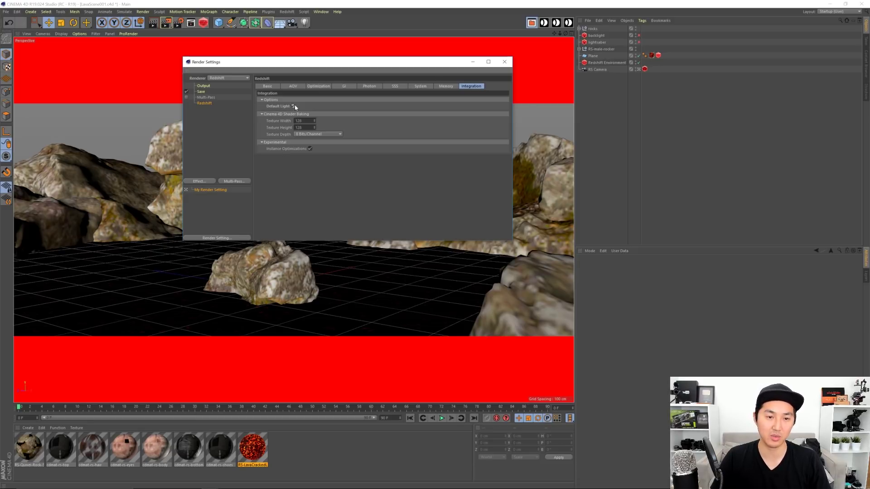
left_click_drag(430, 67, 684, 97)
Start a Redshift preview, reposition the RenderView window, then close it.
left_click(203, 22)
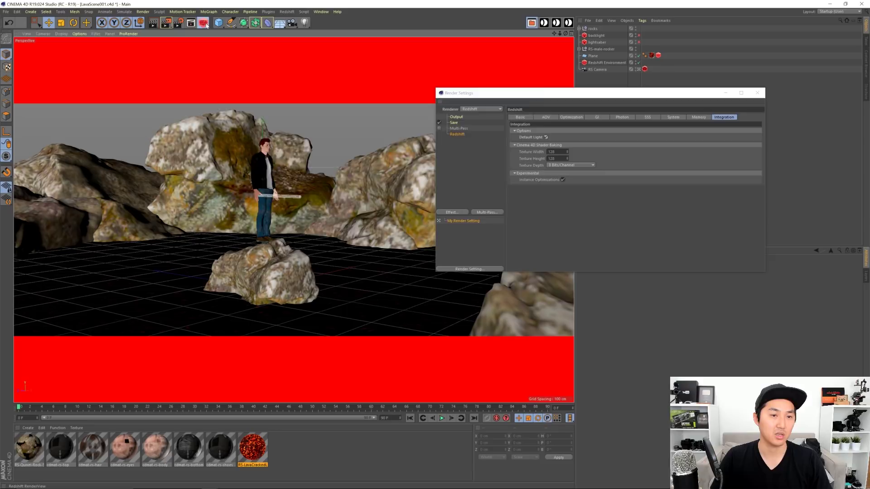
left_click_drag(359, 42, 245, 48)
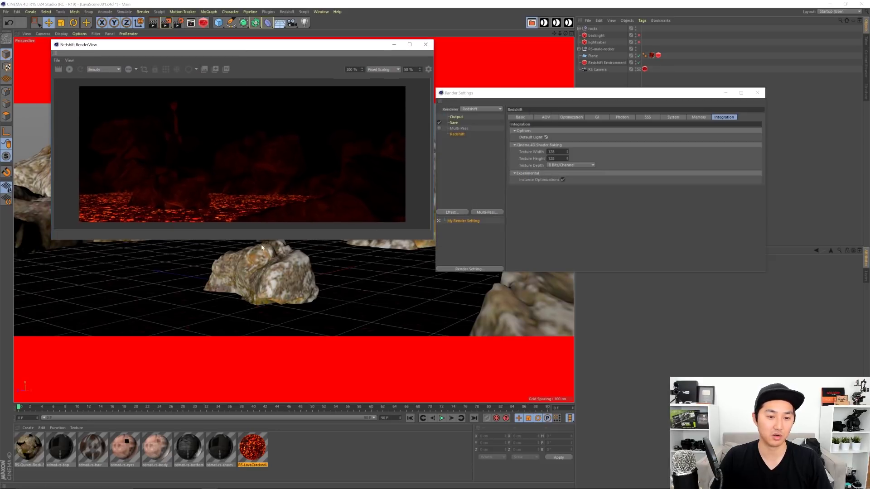
left_click_drag(265, 268, 267, 271, "alt")
left_click(425, 45)
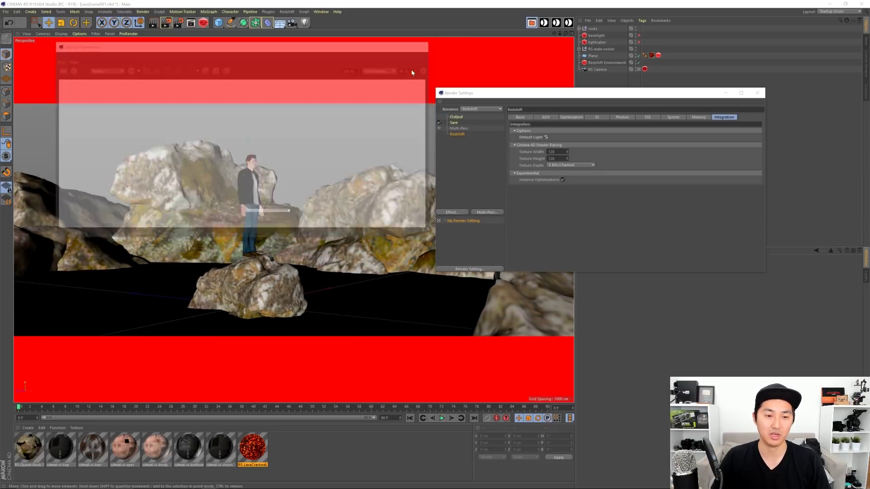
left_click_drag(253, 183, 195, 169, "alt")
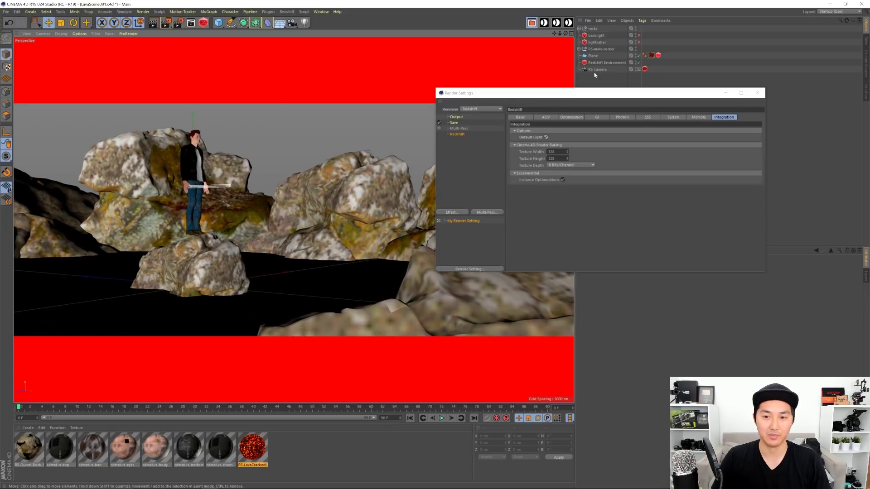
left_click_drag(598, 93, 594, 89)
Select the RS Camera and restart the Redshift preview render.
left_click(595, 70)
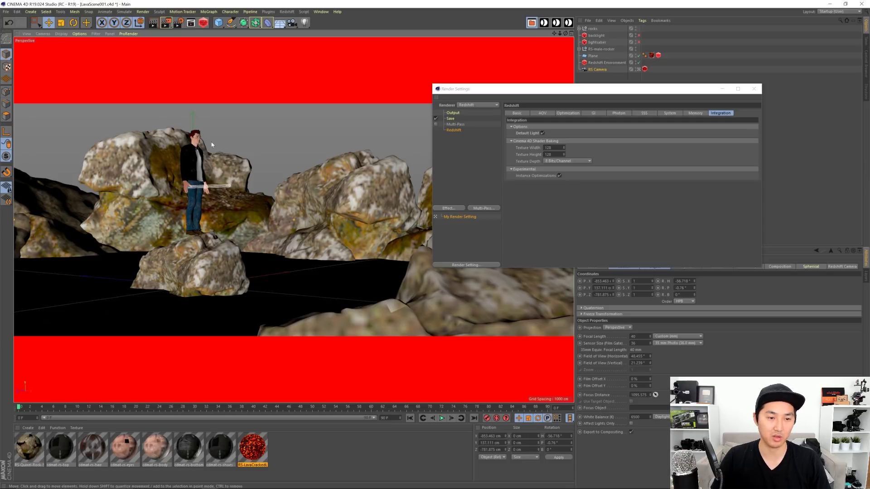
left_click(204, 22)
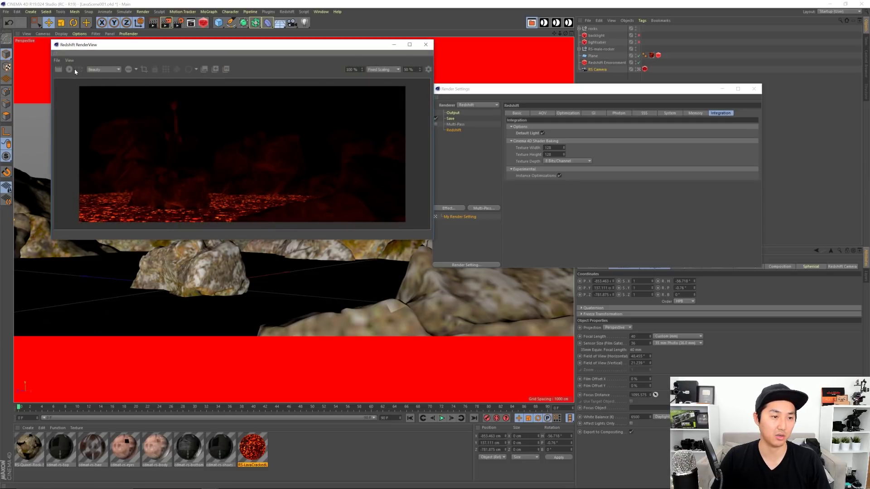
left_click(73, 70)
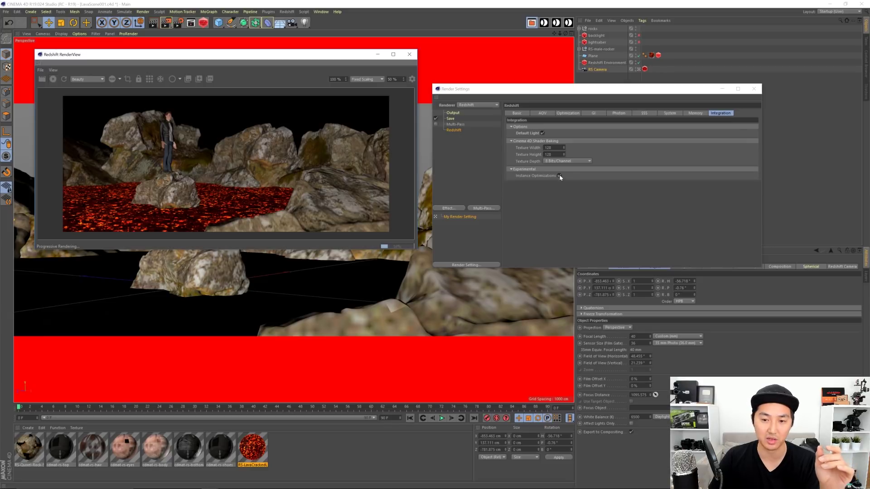
Uncheck Default Light under Integration, close Render Settings, and stop the preview render.
left_click(543, 133)
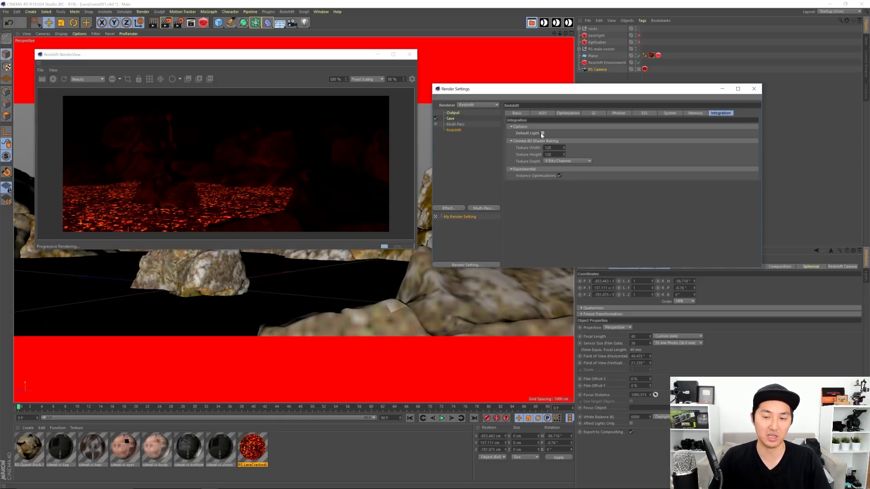
left_click(754, 89)
left_click_drag(317, 57, 305, 58)
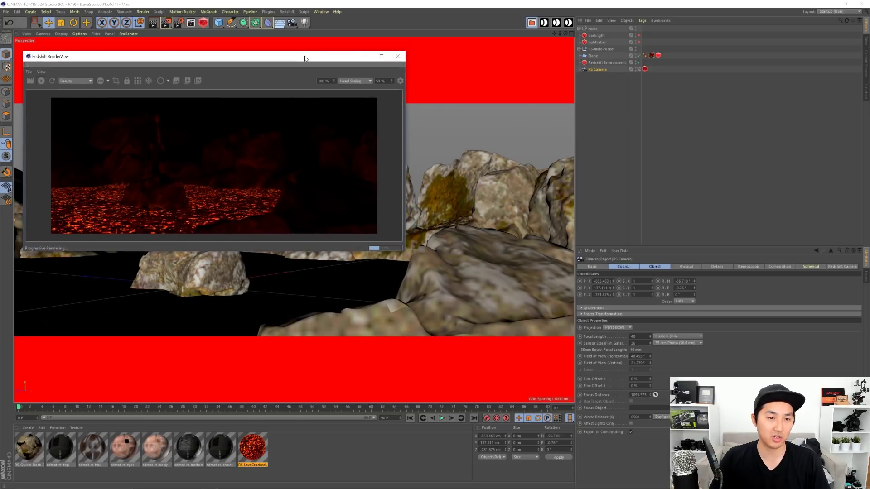
left_click(41, 81)
Inspect the lava material's Shader Graph, then close it.
left_click(253, 448)
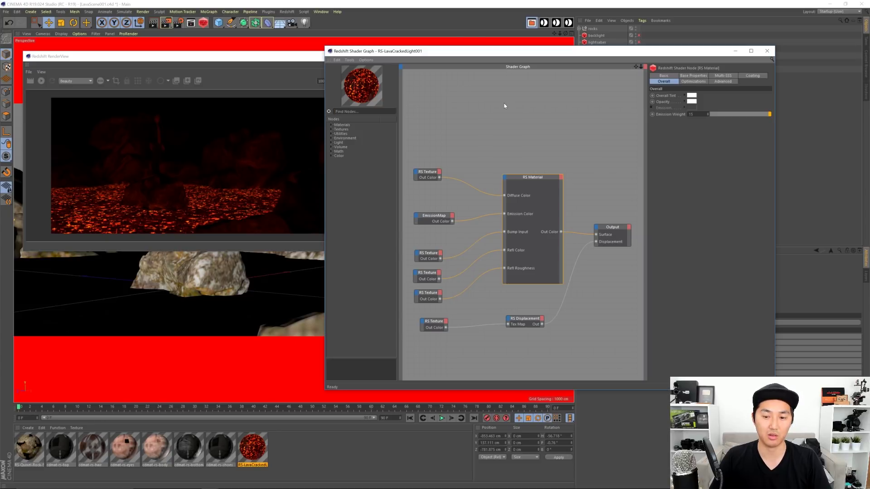
left_click(767, 50)
left_click(311, 458)
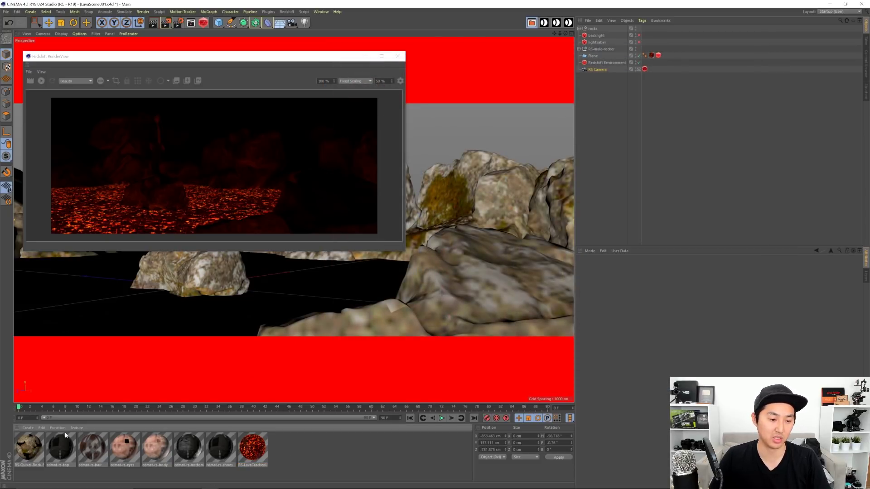
Create a new RS Material via Create > Redshift > Materials and move it to the list's end.
left_click(28, 429)
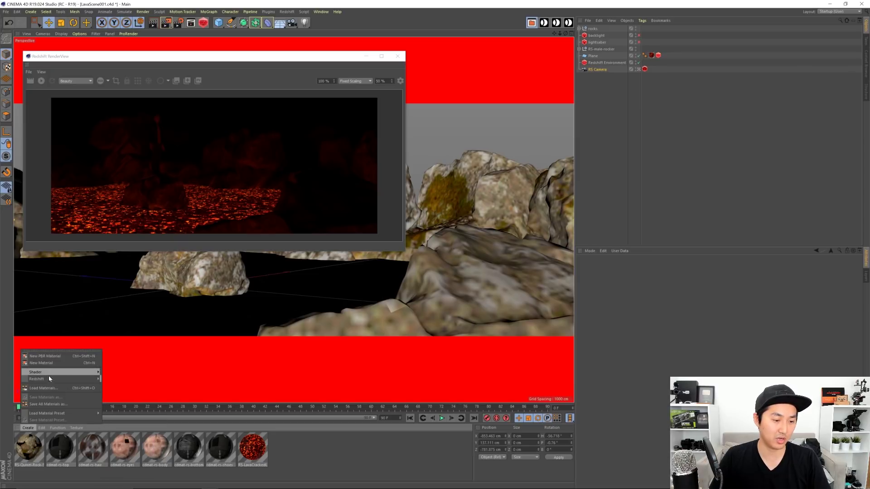
mouse_move(48, 378)
left_click(131, 379)
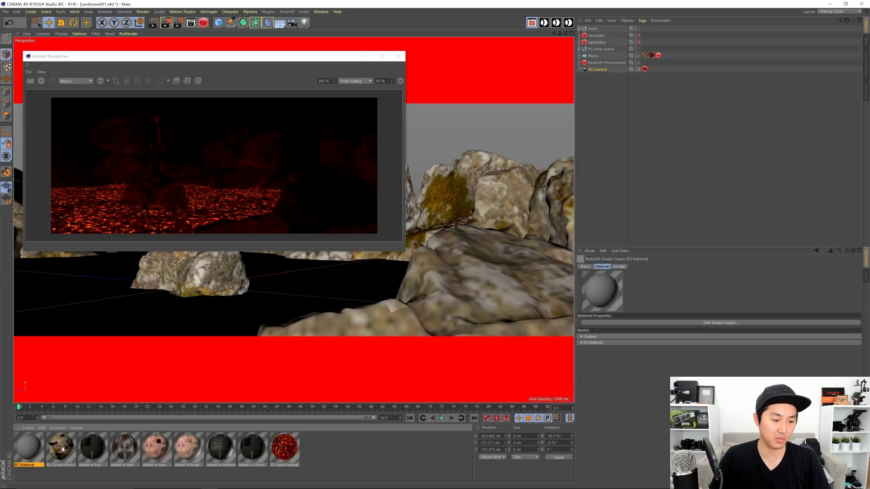
mouse_move(28, 448)
left_mouse_down()
mouse_move(311, 453)
mouse_move(300, 454)
left_mouse_up()
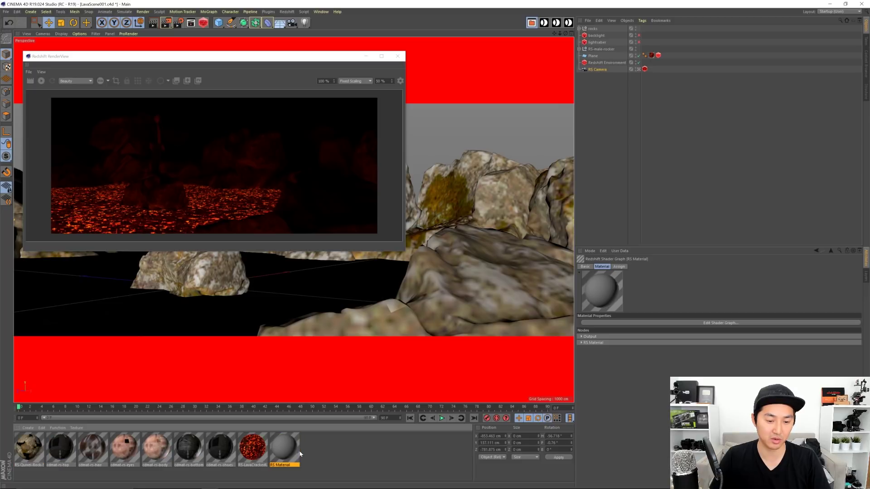
Open the new RS Material in the Material Editor and delete 'Material' from its name.
double_click(284, 453)
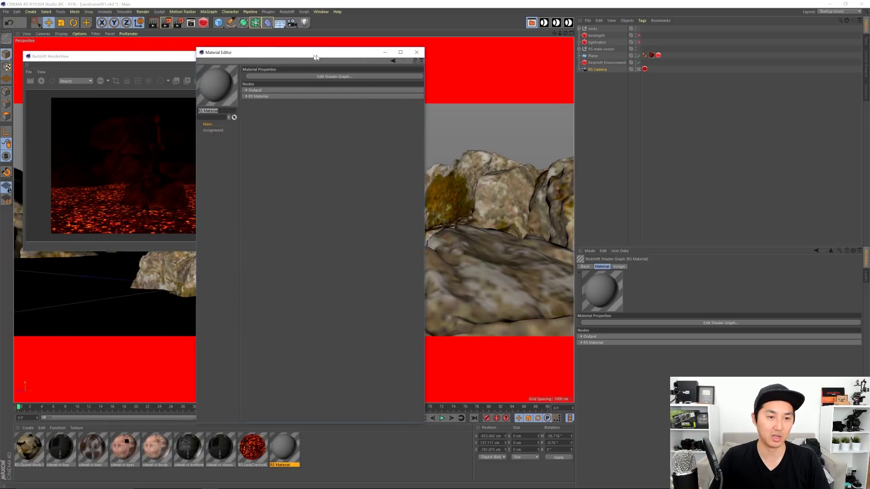
left_click(286, 113)
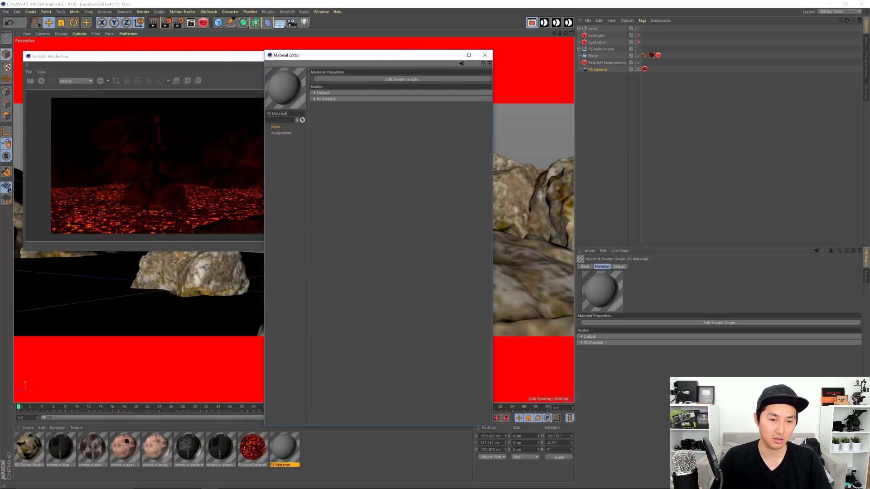
key("BackSpace")
key("BackSpace")
key("BackSpace")
key("BackSpace")
key("BackSpace")
key("BackSpace")
key("BackSpace")
key("BackSpace")
key("BackSpace")
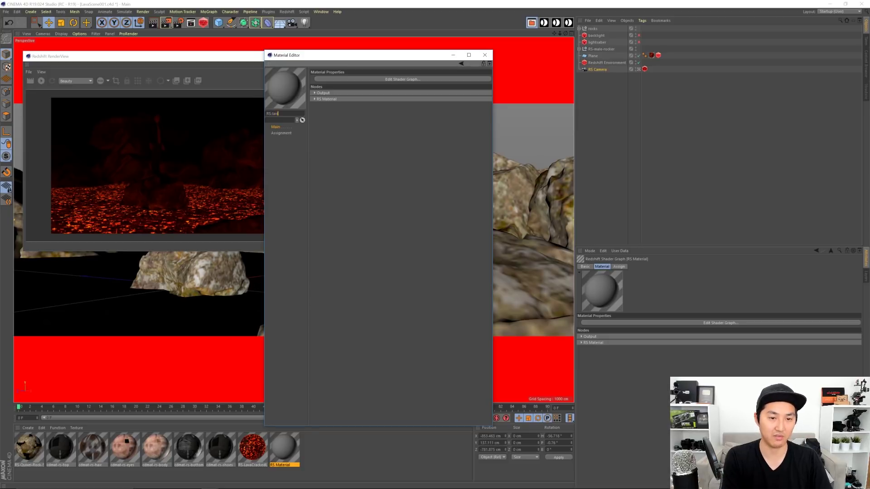
Confirm the name RS-lava and open its Shader Graph.
key("Return")
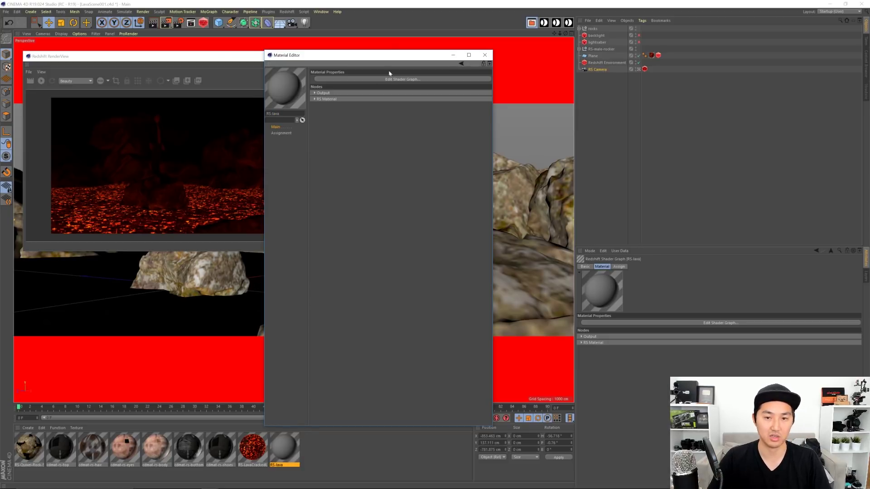
left_click(463, 80)
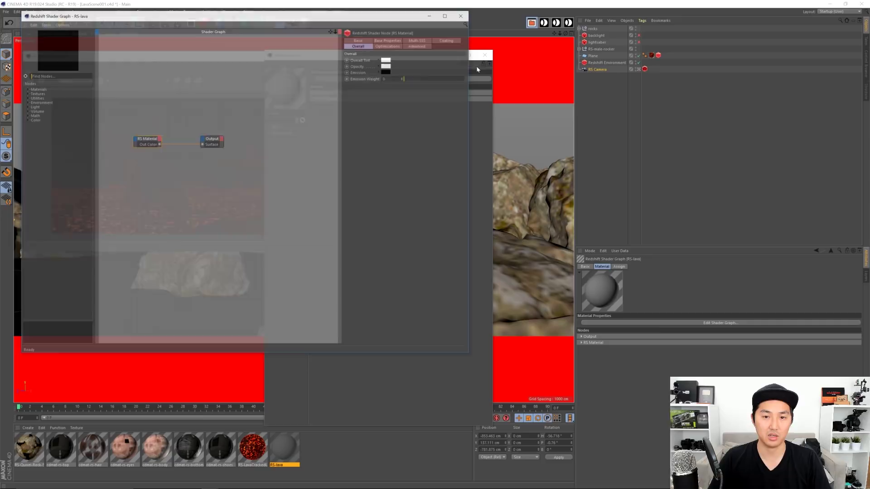
left_click_drag(384, 20, 443, 75)
Apply RS-lava to the Plane and set its texture tiling to 1.
left_click_drag(288, 452, 323, 415)
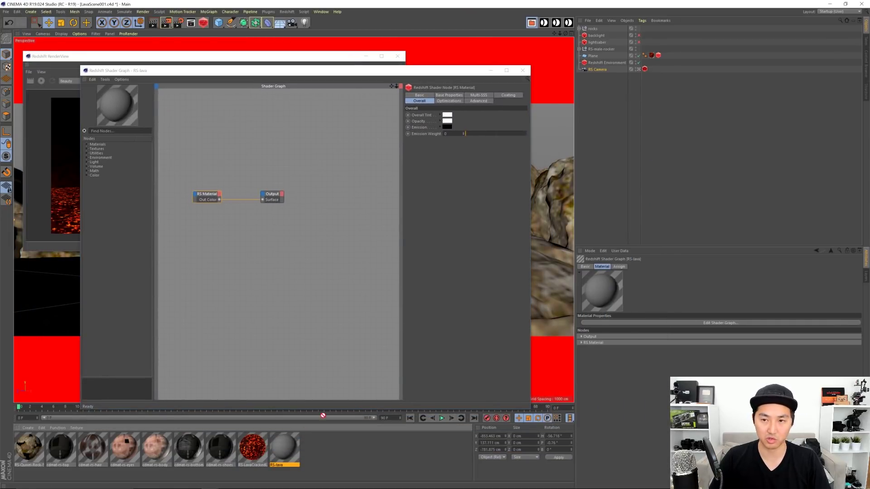
left_click_drag(614, 95, 324, 443)
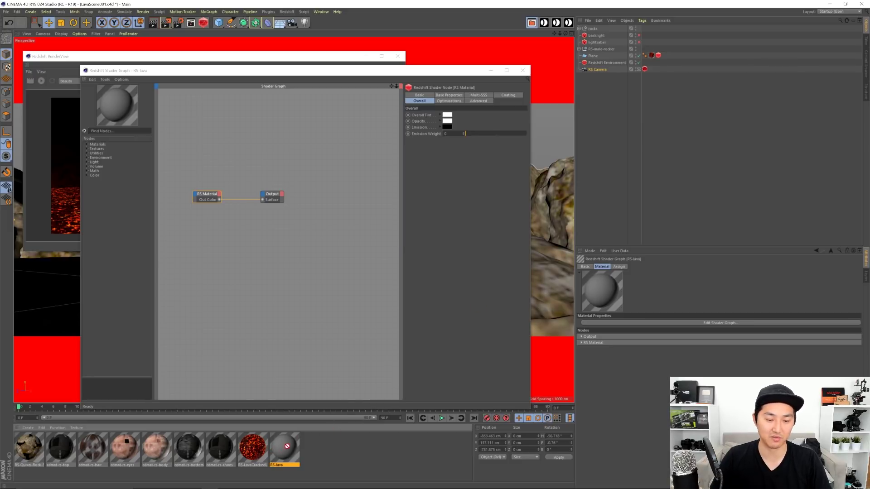
left_click_drag(286, 447, 652, 57)
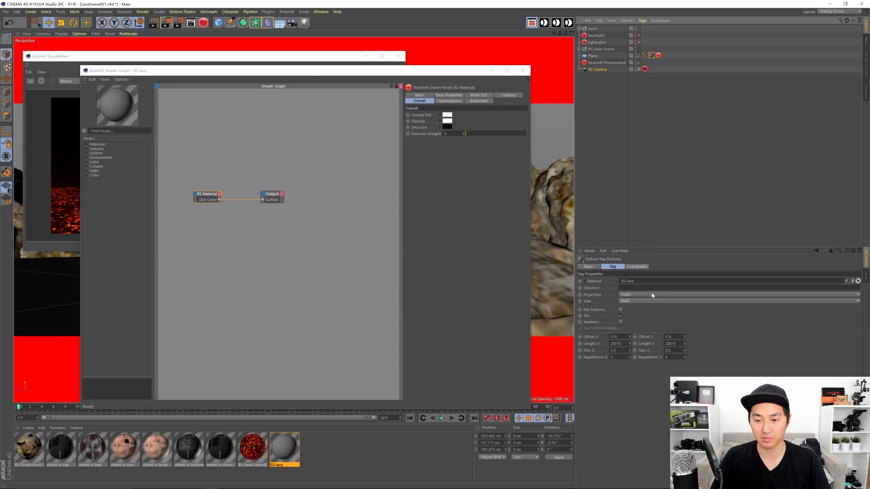
left_click(600, 350)
type("1")
key("Return")
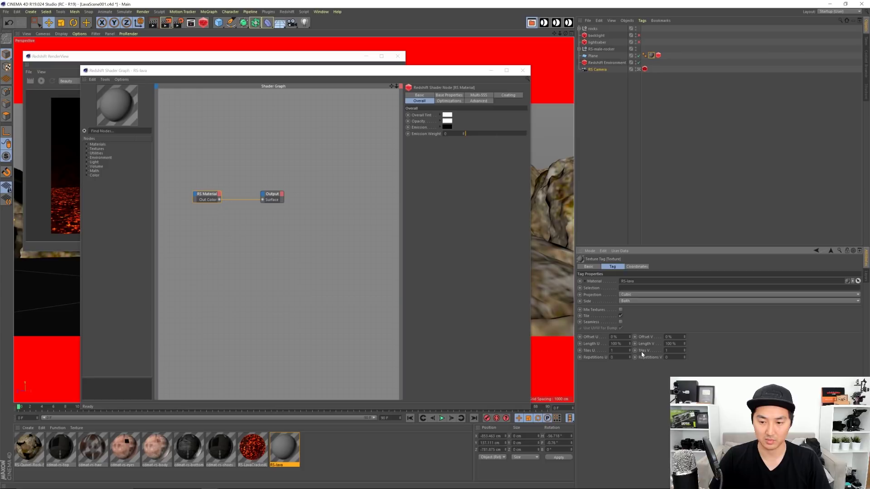
Select the Plane object and move the Shader Graph window aside.
left_click(605, 97)
left_click(594, 56)
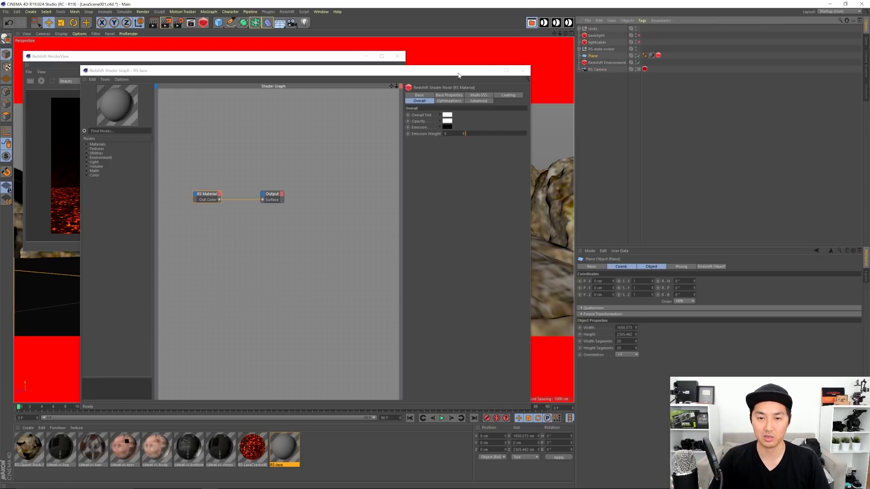
left_click_drag(436, 74, 748, 59)
Place RenderView top-left beside the Shader Graph and restart the preview render.
left_click_drag(290, 59, 267, 29)
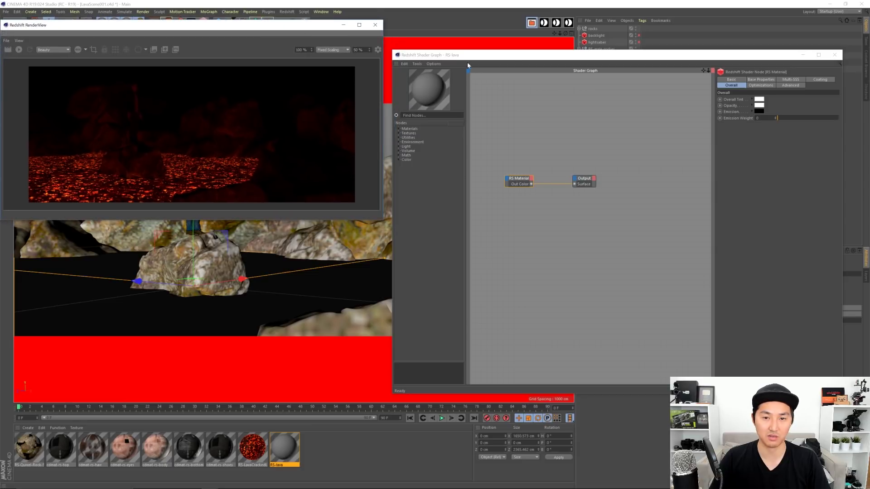
left_click_drag(515, 57, 508, 26)
left_click(18, 50)
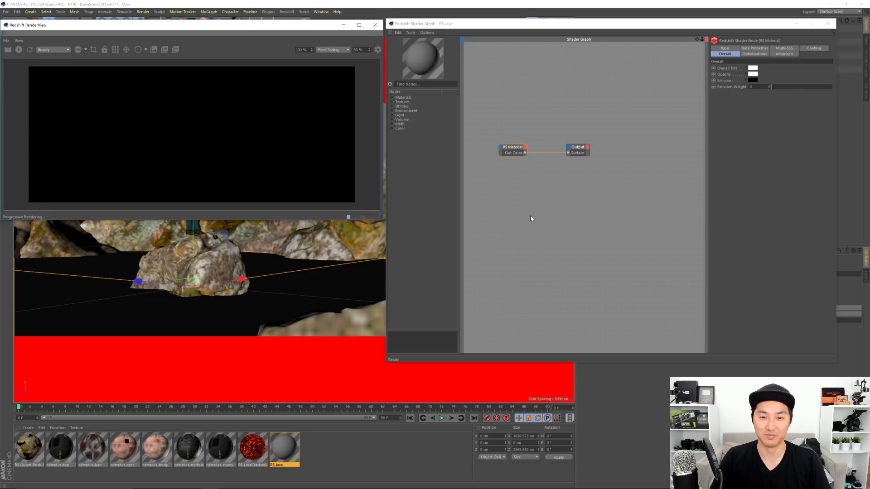
Shift the Shader Graph window down and back up, then move the Output node right.
left_click_drag(703, 29, 704, 116)
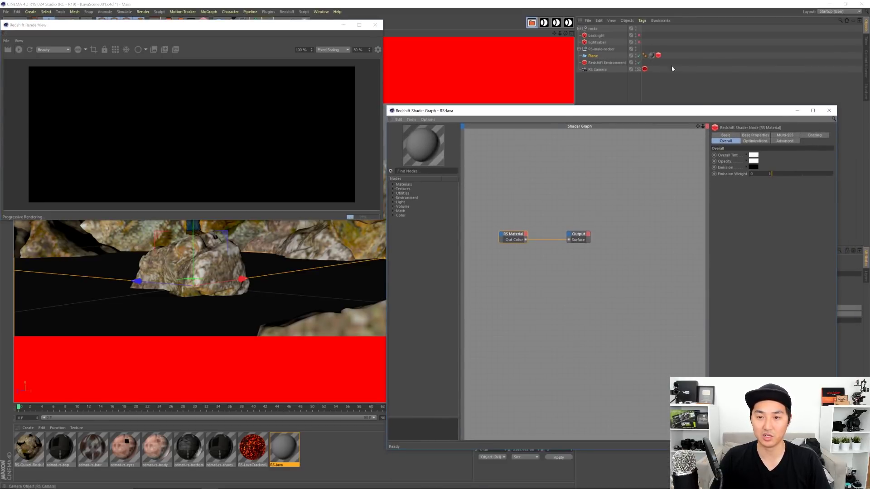
left_click(639, 38)
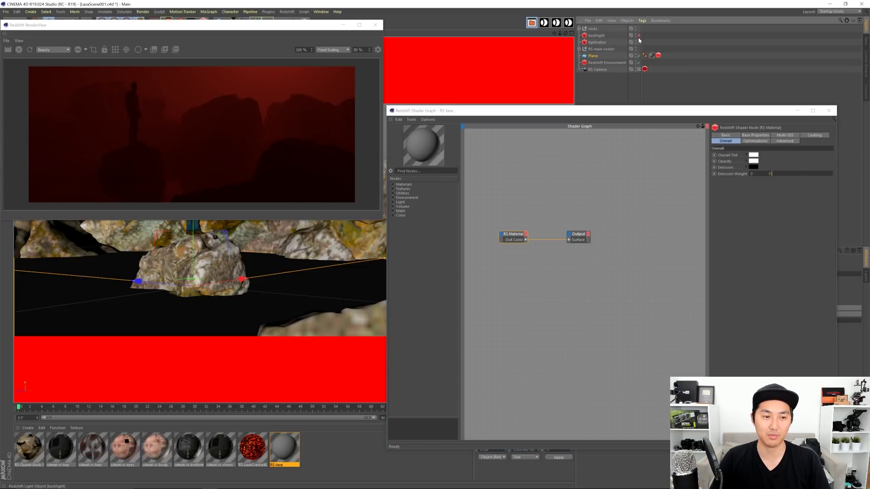
left_click_drag(601, 113, 599, 29)
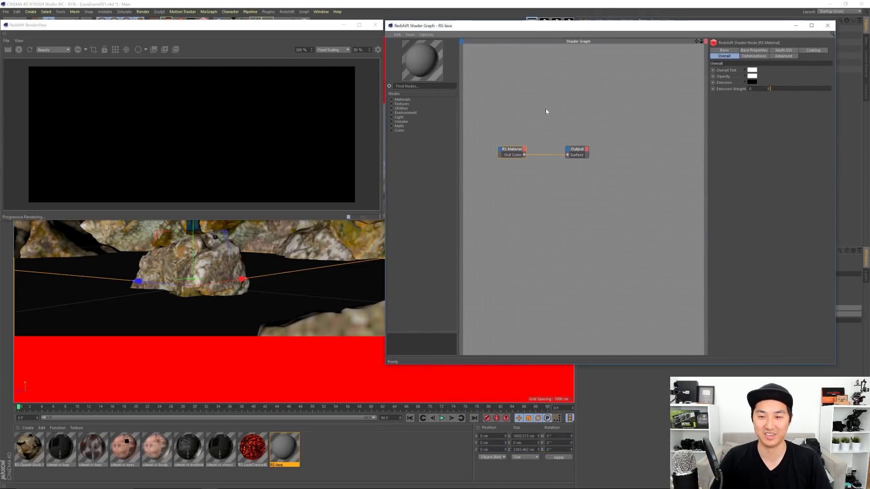
left_click_drag(583, 154, 680, 193)
Rearrange the RS Material and Output nodes and add an RS Texture node from Textures.
left_click(513, 150)
left_click_drag(513, 150, 590, 229)
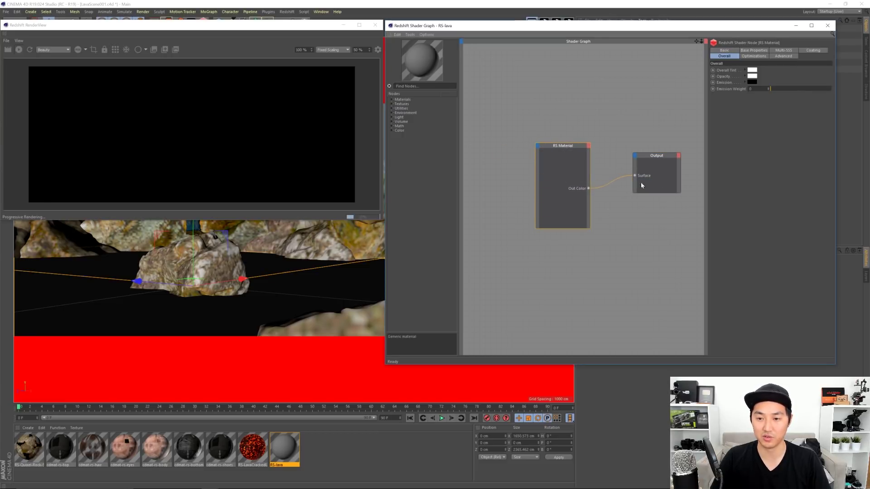
left_click_drag(661, 156, 666, 168)
left_click_drag(568, 147, 588, 148)
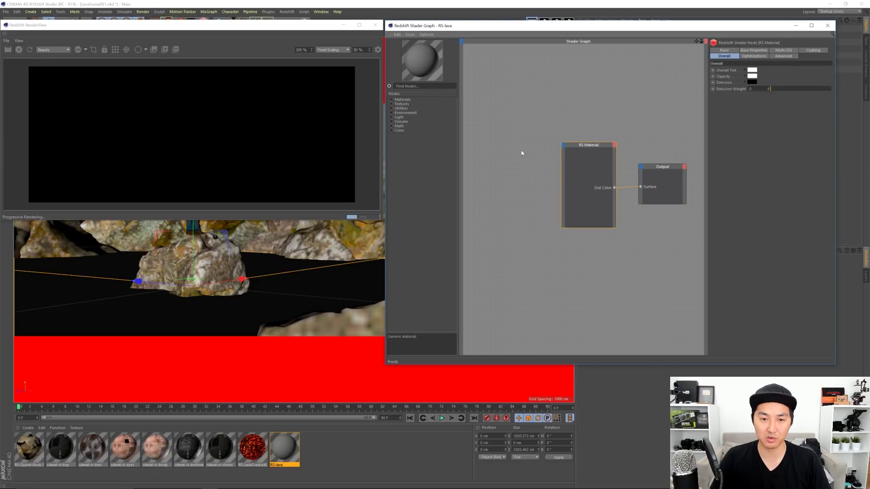
left_click(391, 104)
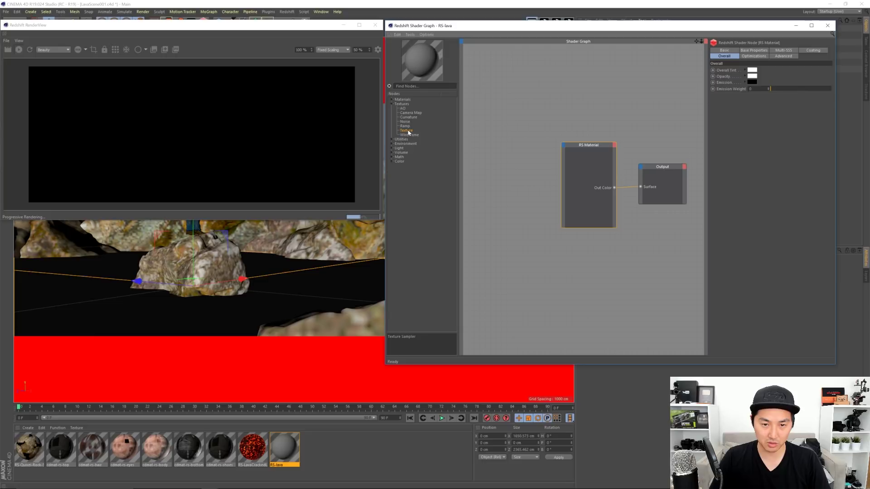
left_click_drag(413, 130, 496, 126)
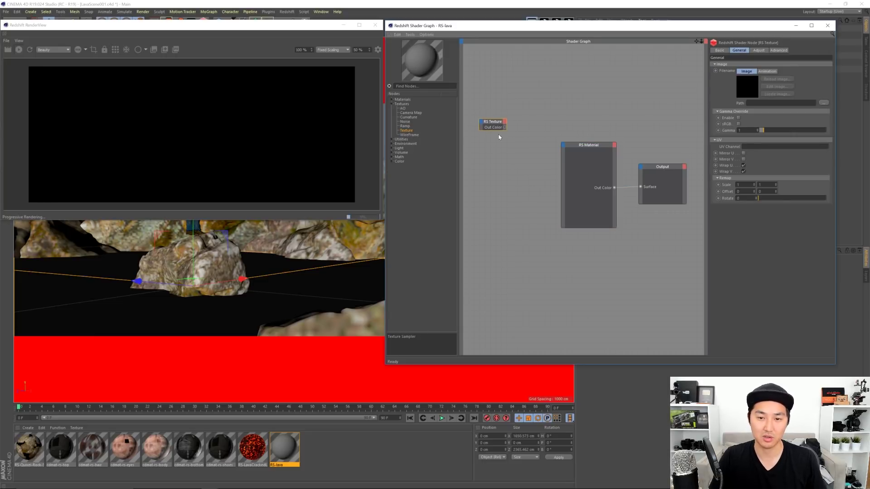
Create a standard material Mat, open its Material Editor, cancel the texture browse, and close it.
double_click(303, 453)
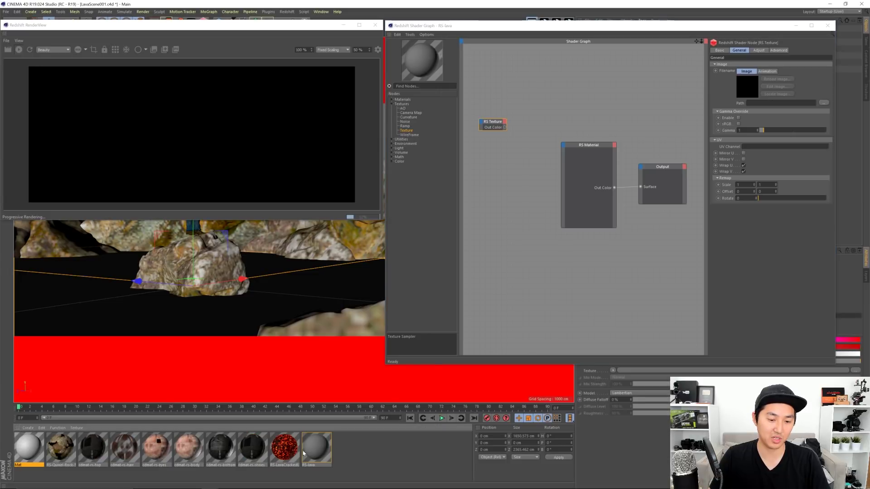
double_click(23, 445)
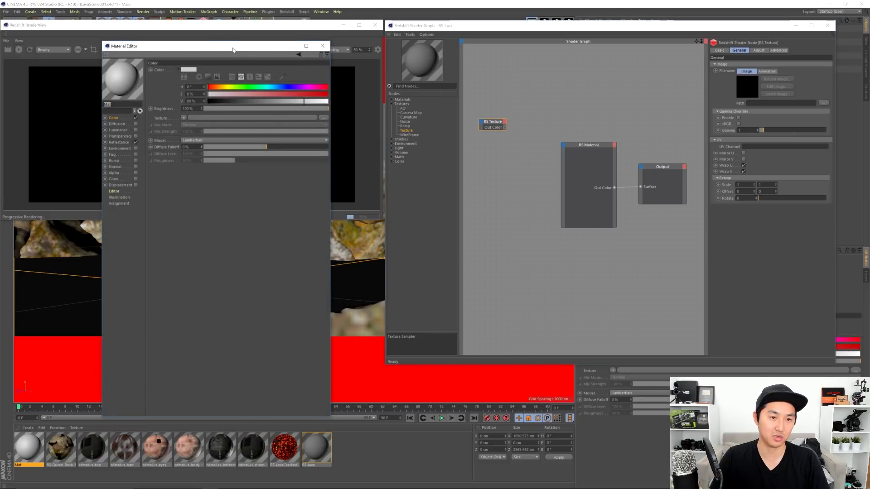
left_click_drag(235, 52, 253, 41)
left_click(141, 119)
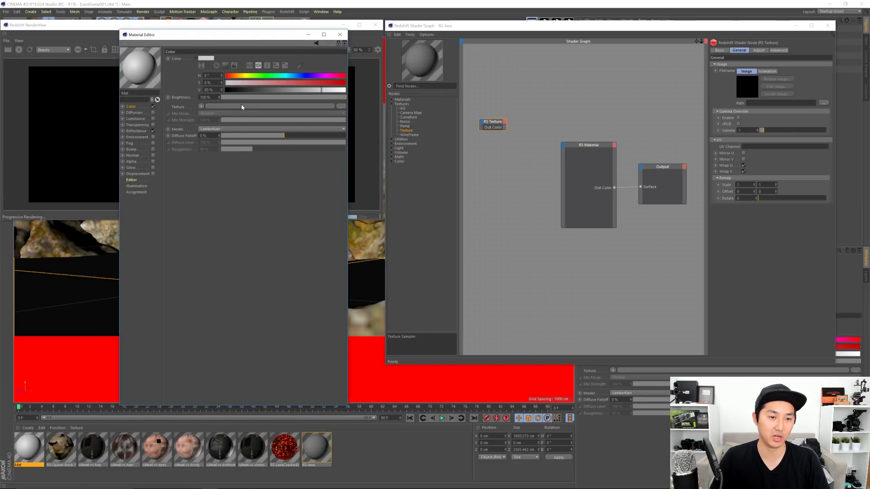
left_click(341, 106)
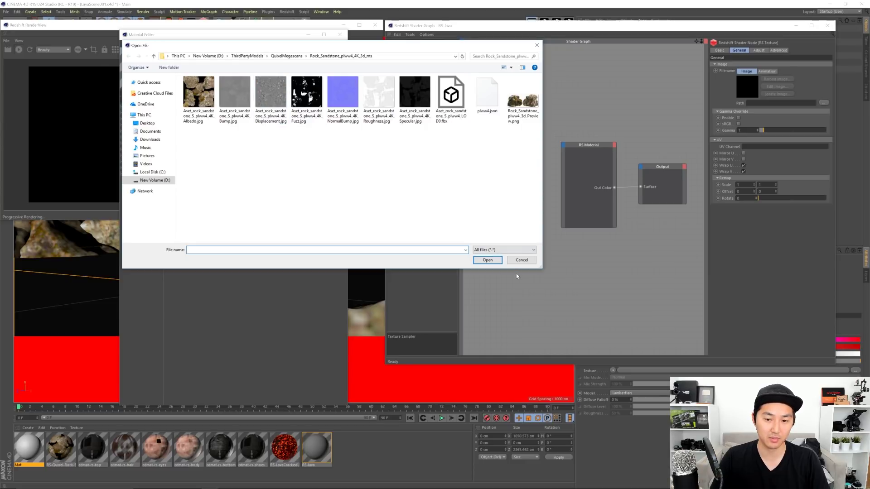
left_click(521, 260)
left_click(340, 34)
Position the RS Texture node beside the RS Material node.
left_click_drag(491, 29, 495, 29)
left_click_drag(498, 124, 504, 128)
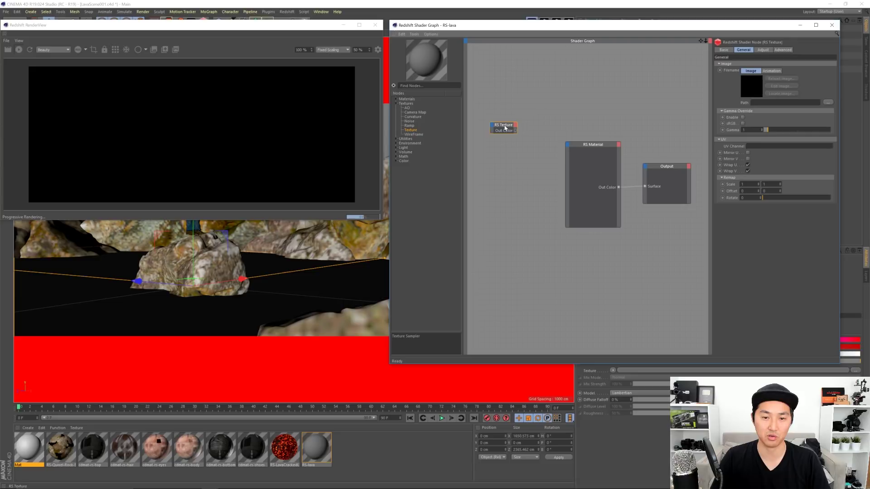
type("text")
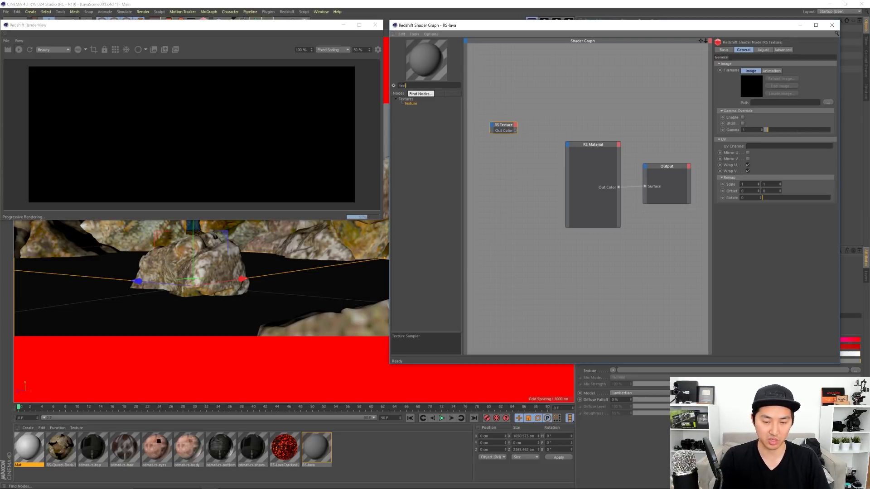
key("BackSpace")
key("BackSpace")
key("BackSpace")
key("BackSpace")
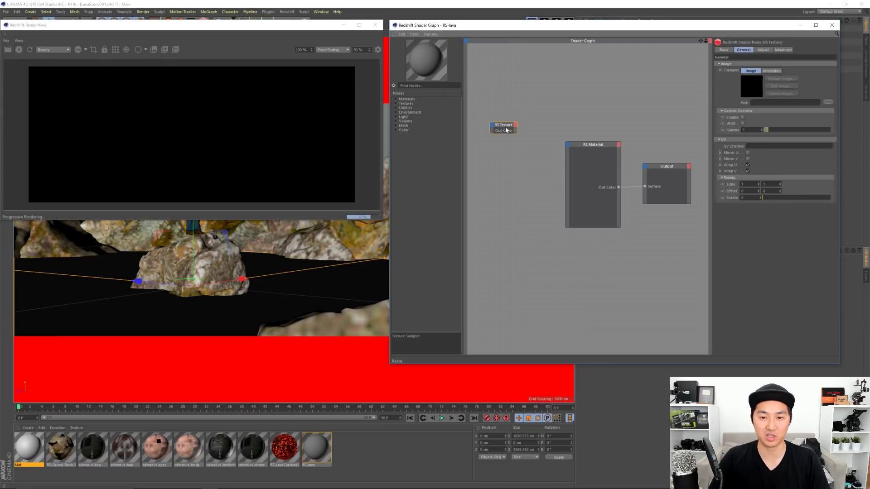
left_click_drag(507, 126, 505, 128)
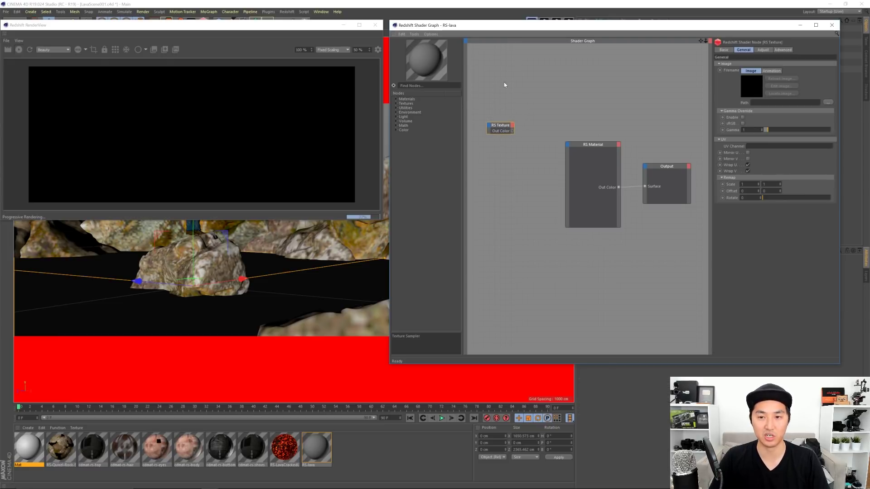
Load the colour map from D:/Textures/Polligon/LavaCrackedLight001_6k into the RS Texture, declining the copy.
left_click(827, 103)
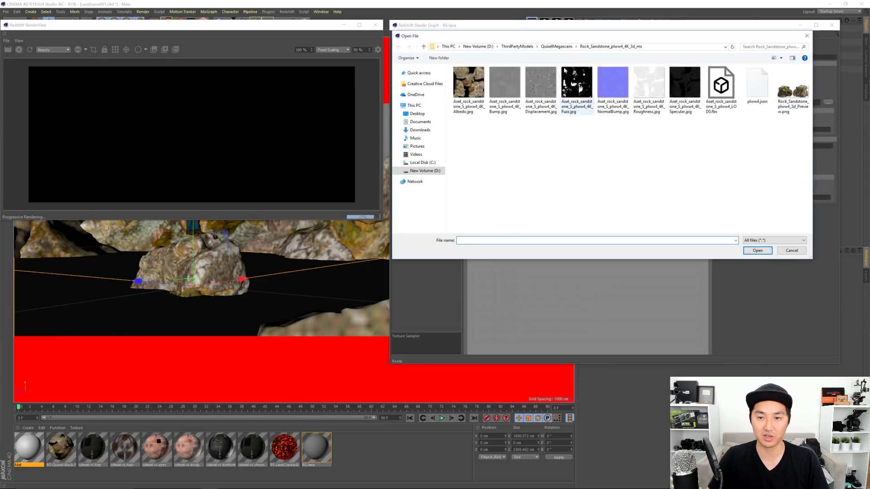
left_click(478, 47)
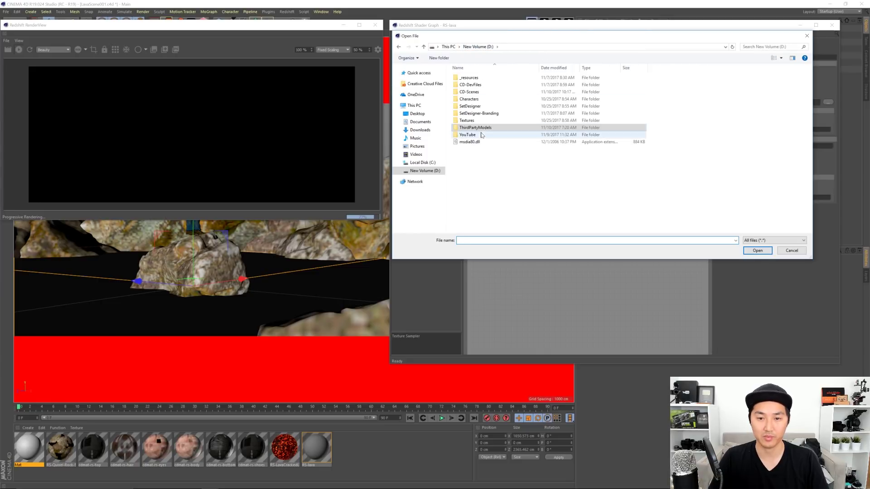
double_click(471, 120)
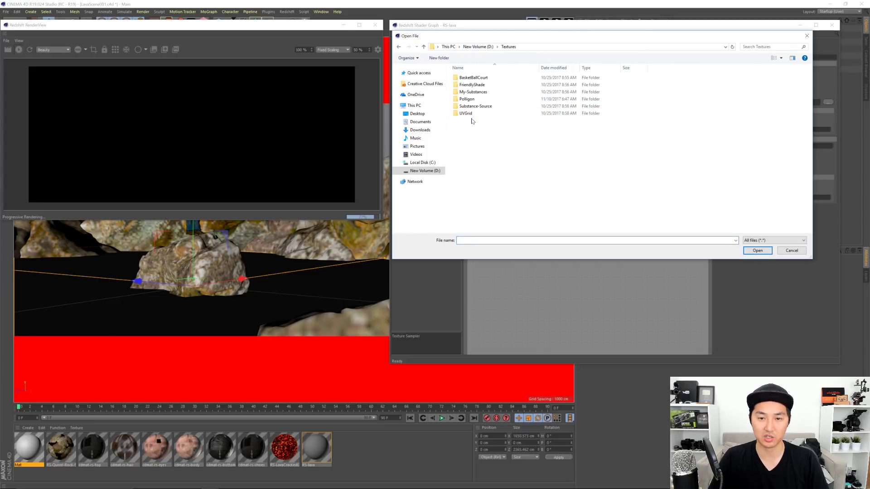
double_click(472, 101)
scroll(512, 177, "down", 5)
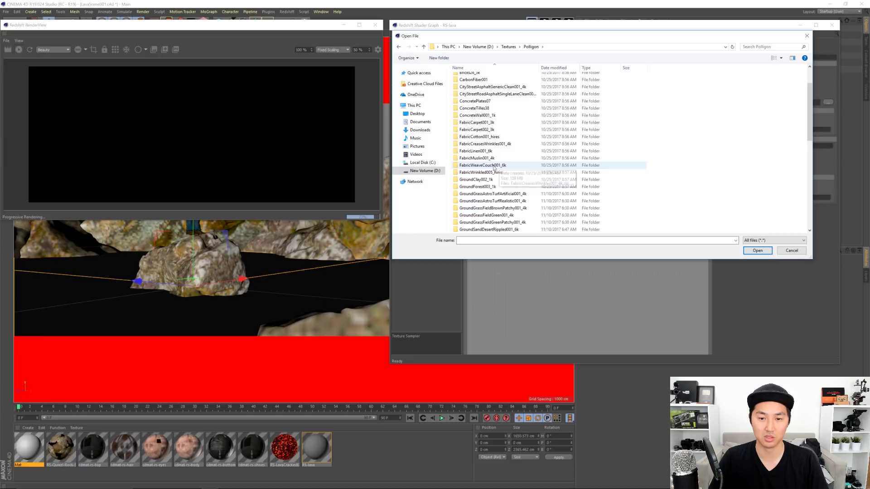
scroll(513, 180, "down", 1)
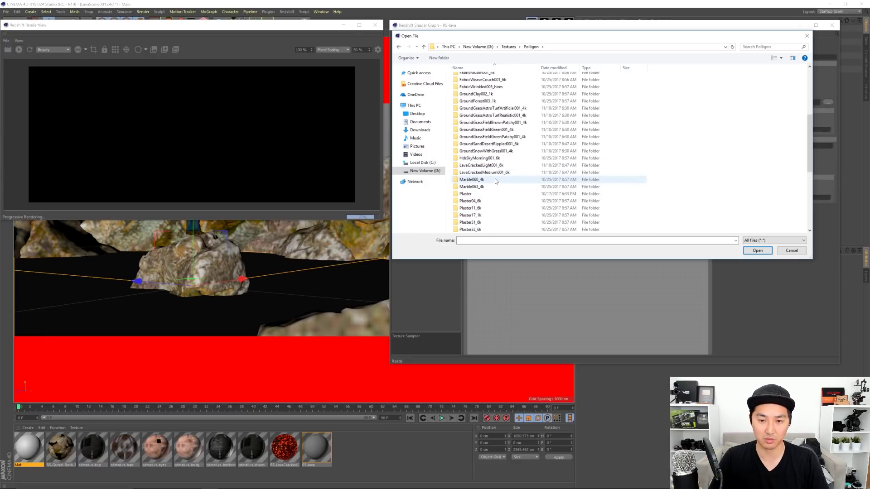
double_click(483, 166)
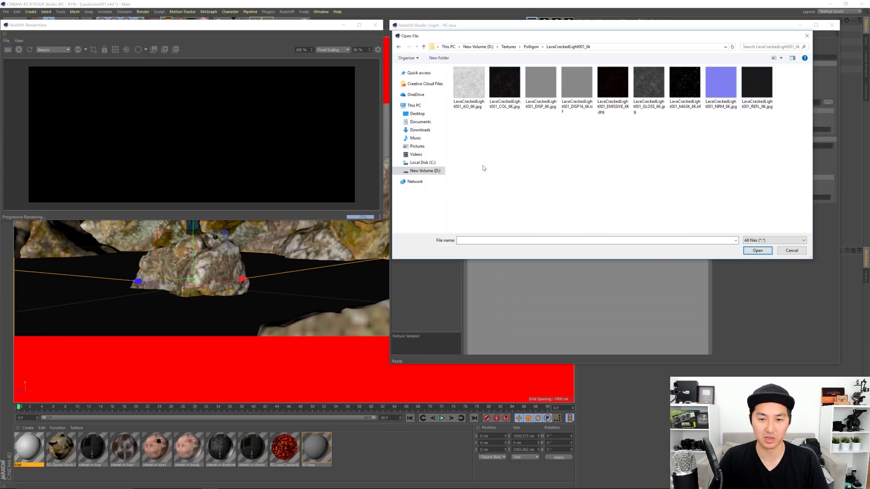
double_click(515, 90)
left_click(491, 277)
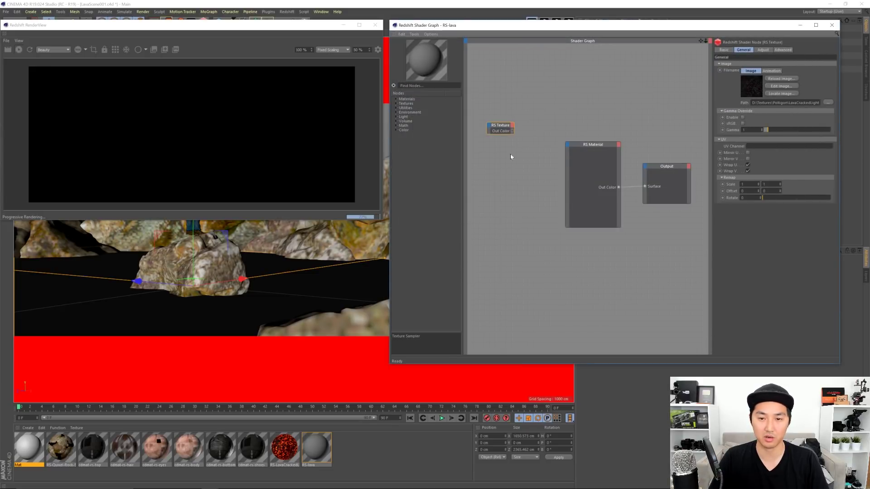
Connect the texture to RS Material's Diffuse Color and duplicate the node below it.
left_click_drag(502, 126, 495, 132)
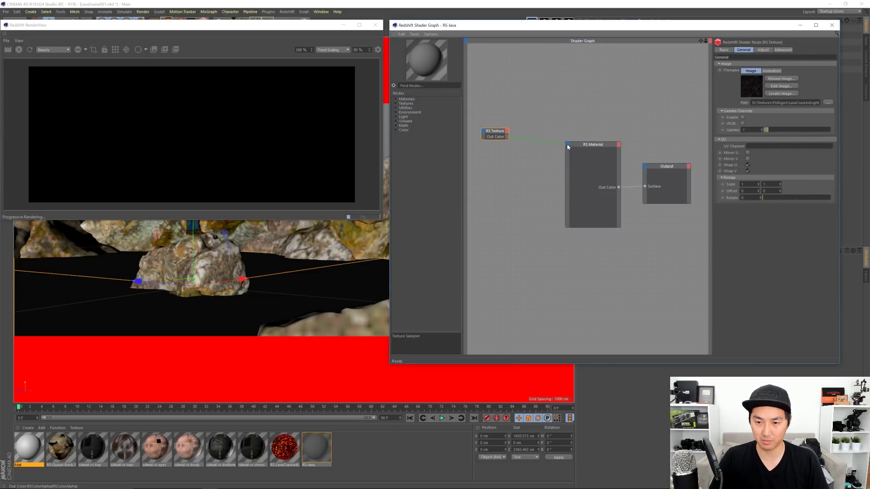
left_click_drag(568, 146, 567, 146)
mouse_move(588, 149)
left_click(674, 150)
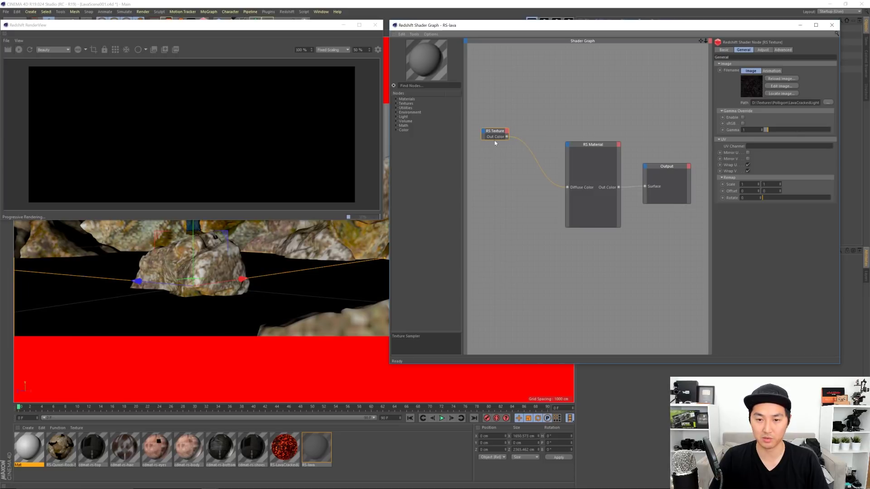
left_click_drag(496, 134, 498, 155, "ctrl")
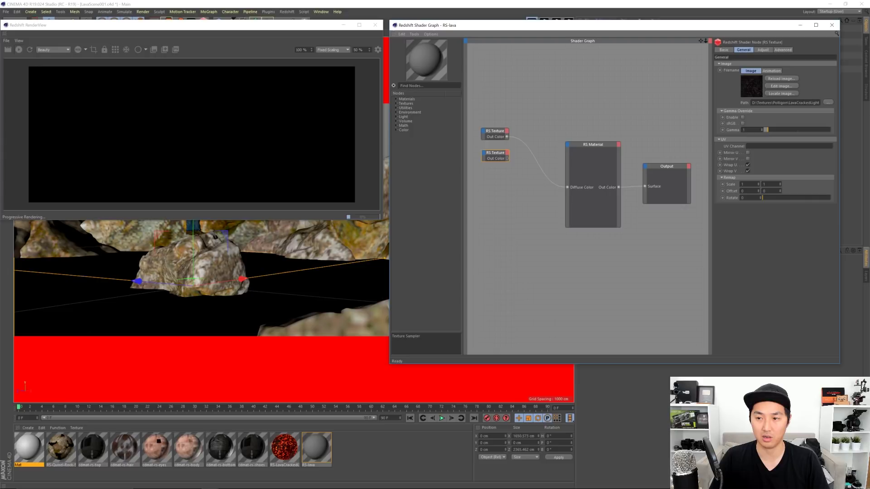
Load the lava reflection map into the second texture and feed it to Refl Color.
left_click(827, 102)
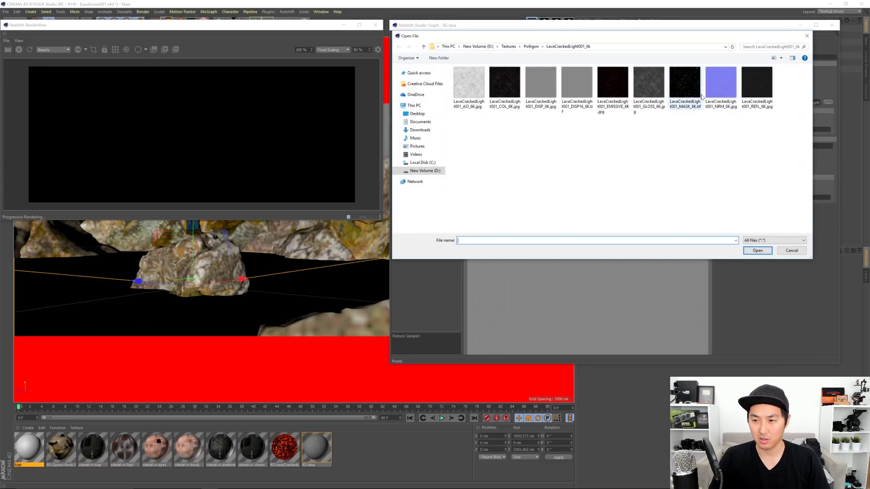
left_click(759, 93)
double_click(758, 92)
left_click(481, 273)
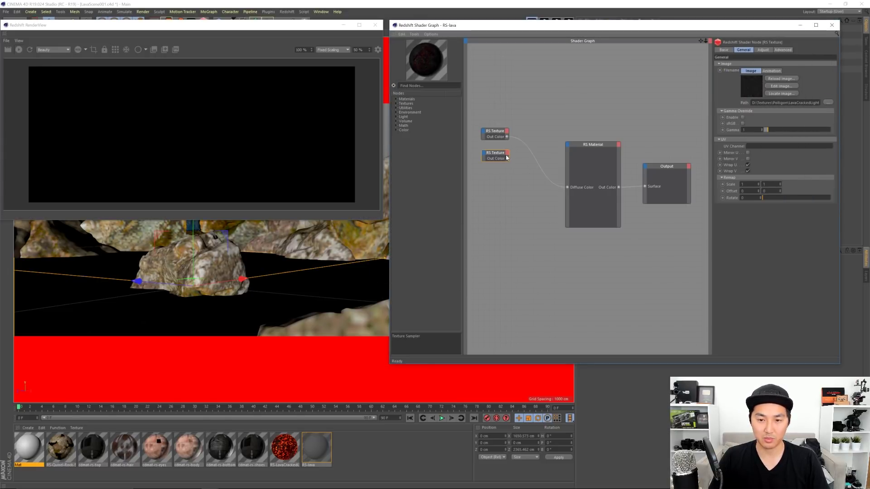
left_click_drag(568, 148, 567, 148)
mouse_move(605, 163)
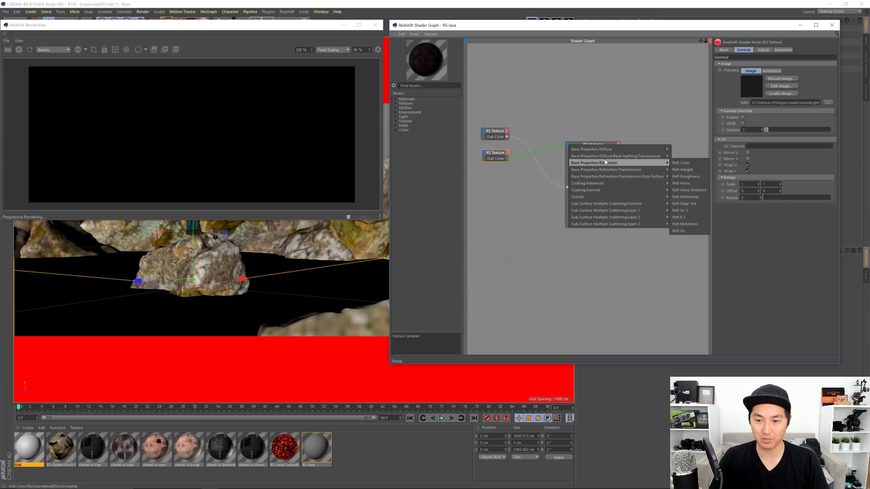
left_click(680, 163)
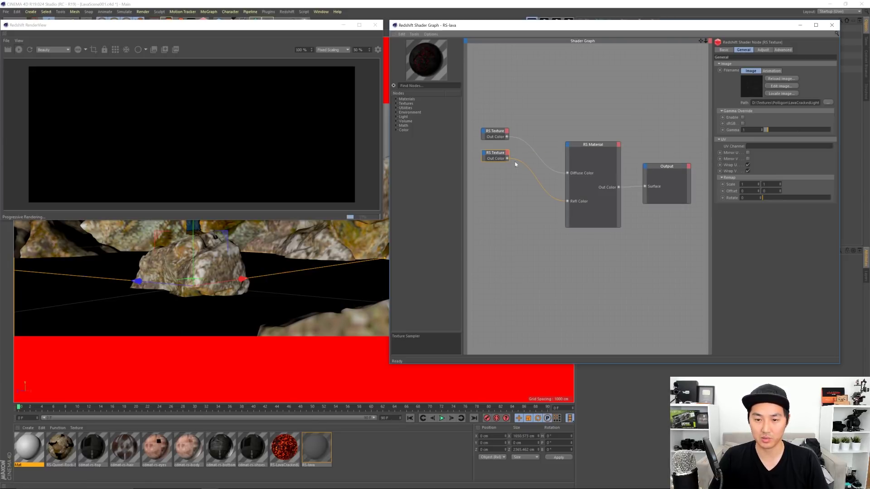
Duplicate a third texture, load the lava gloss map, and connect it to Refl Roughness.
left_click_drag(494, 154, 498, 175, "ctrl")
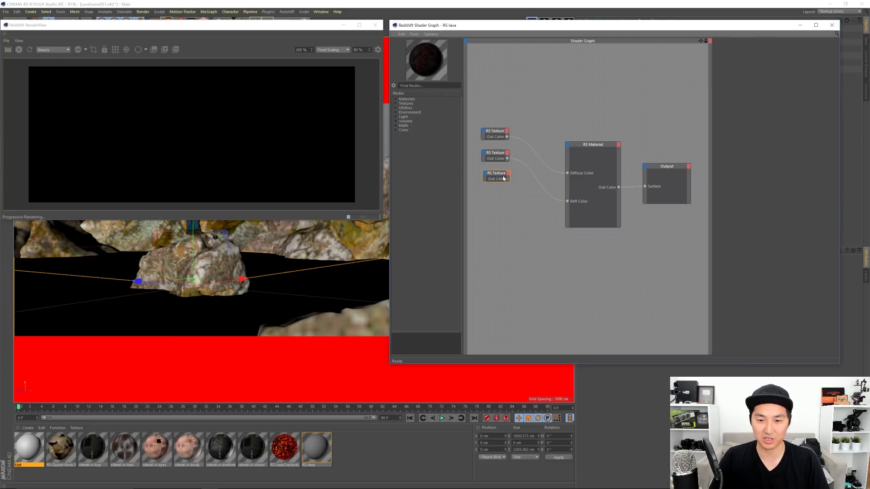
left_click(495, 173)
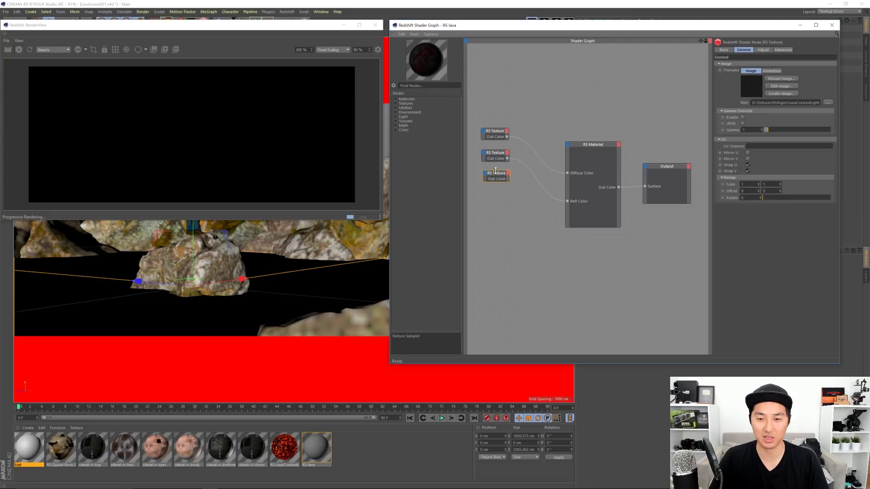
left_click(827, 103)
left_click(654, 91)
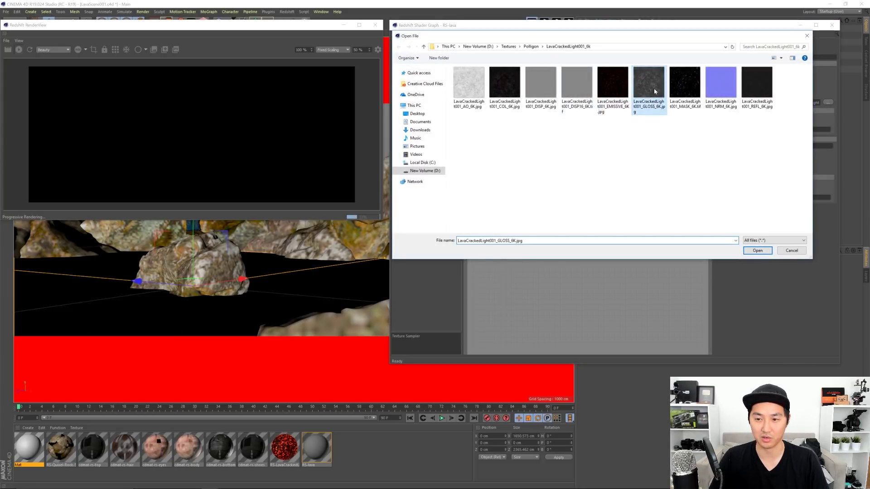
double_click(655, 91)
left_click(480, 274)
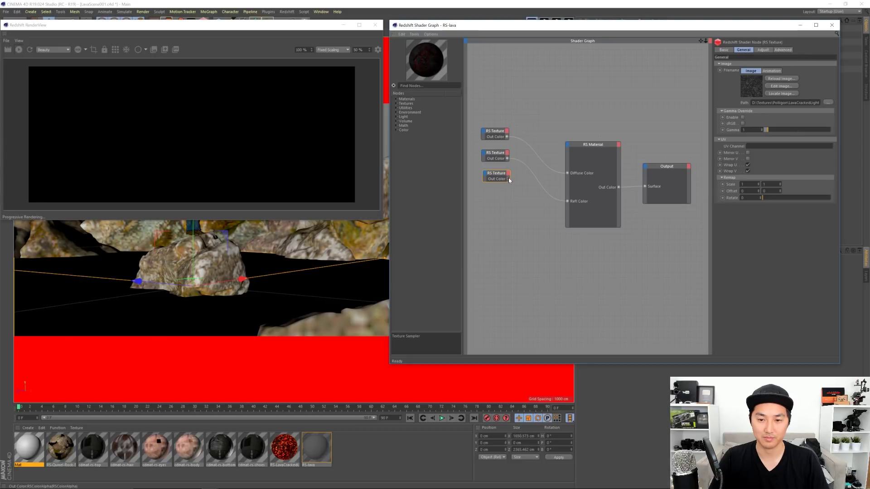
left_click_drag(567, 147, 567, 147)
mouse_move(653, 163)
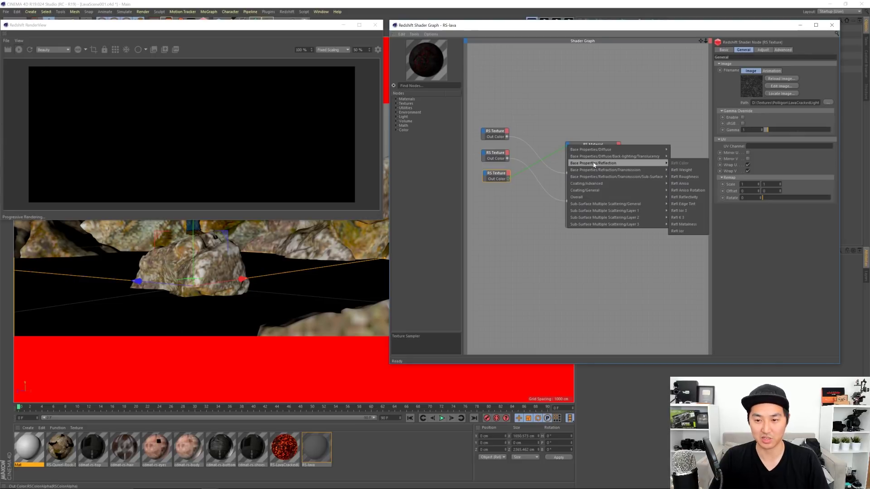
left_click(680, 177)
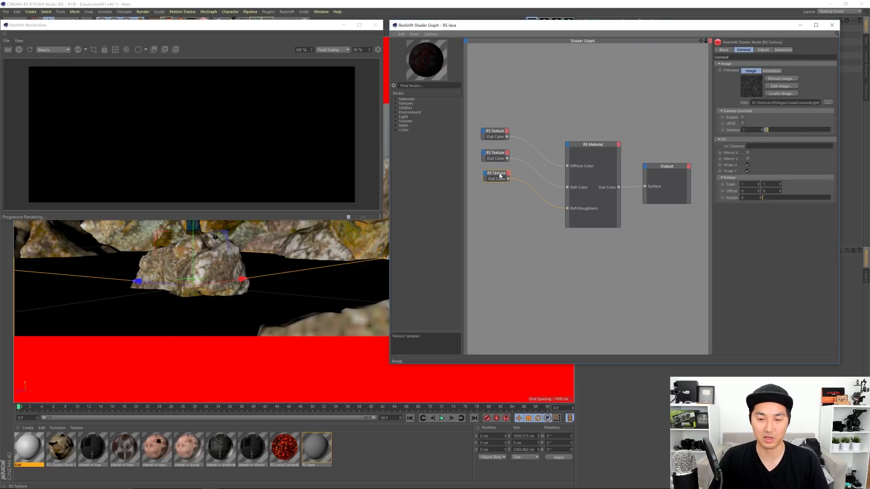
Duplicate a fourth texture node and load the LavaCrackedLight001 DISP_6K image into it.
left_click_drag(500, 176, 501, 266, "ctrl")
left_click(828, 103)
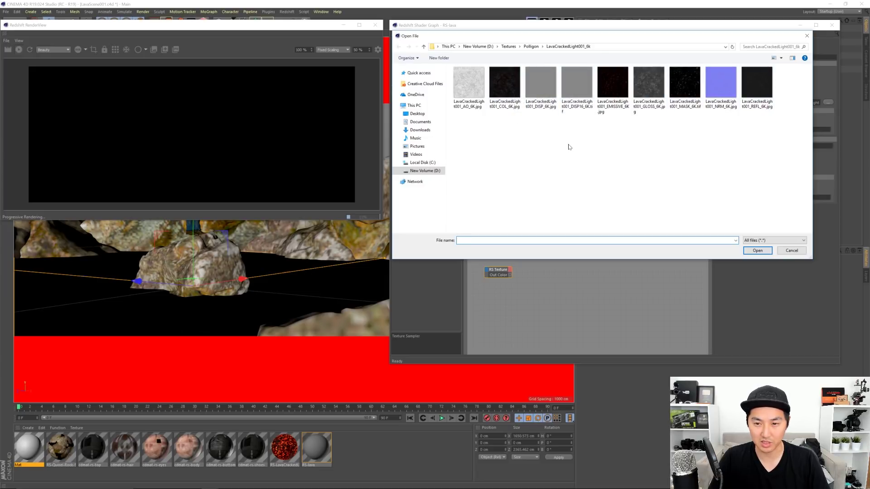
double_click(541, 86)
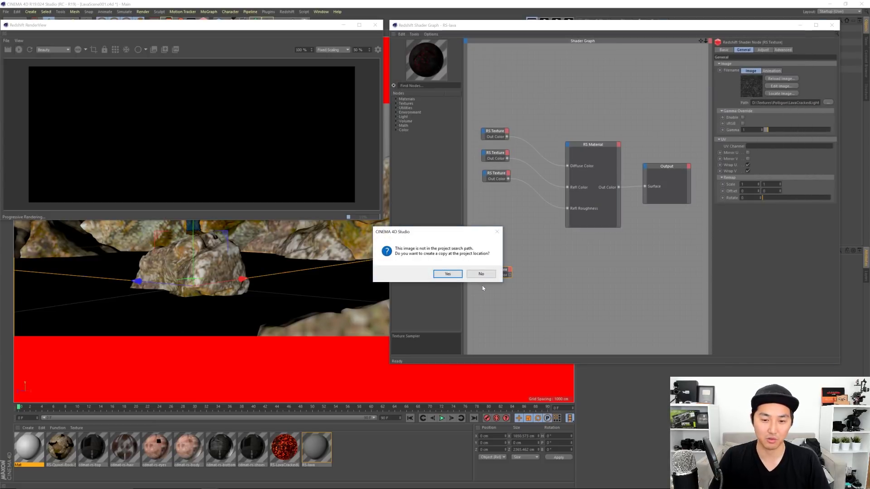
left_click(481, 274)
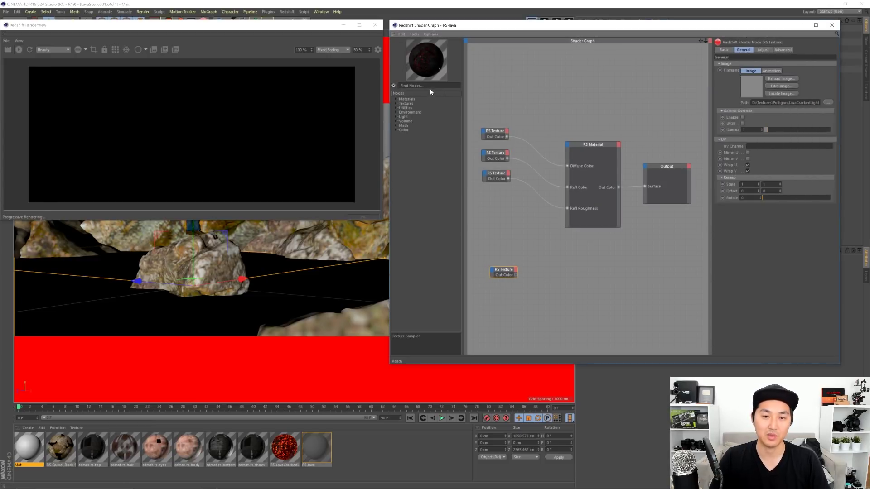
Add an RS Normal Map node loaded with the lava NRM_6K image.
type("normal")
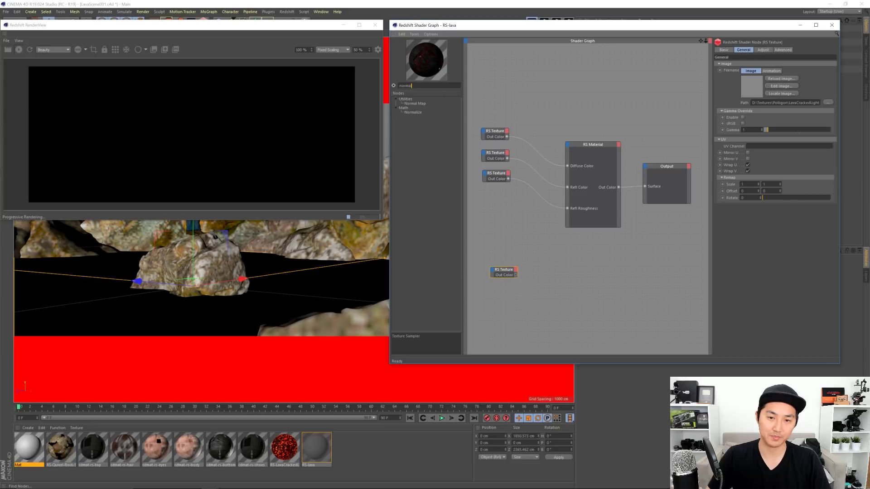
left_click_drag(418, 104, 508, 213)
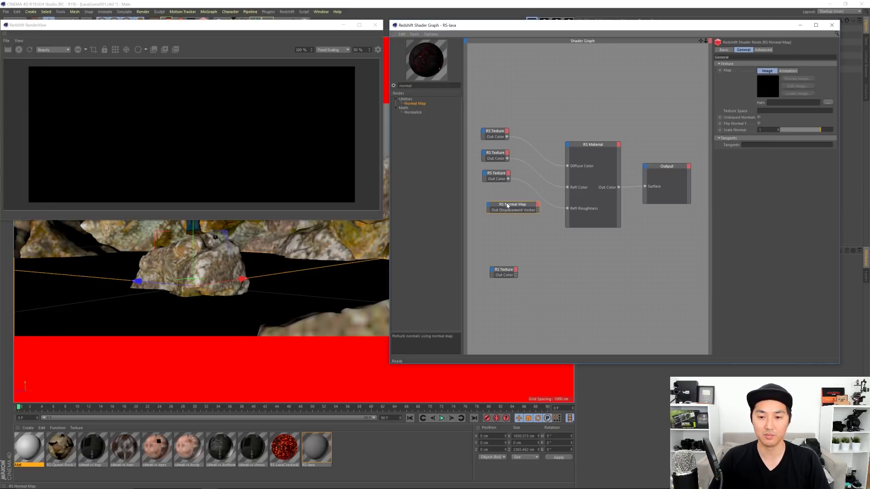
left_click(827, 105)
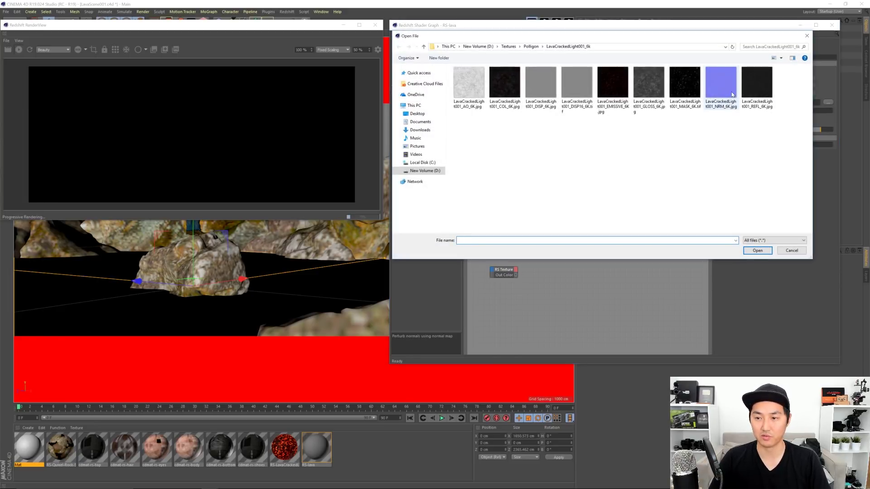
double_click(721, 82)
left_click(481, 274)
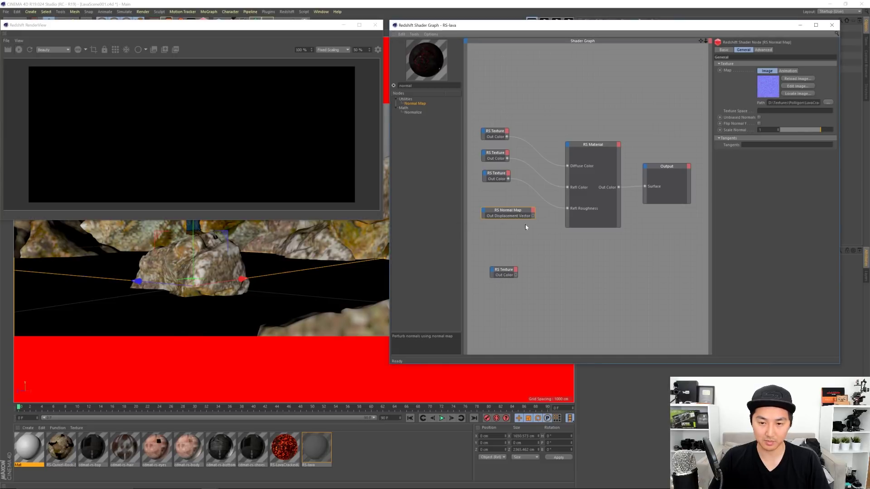
Wire the normal map's Out Displacement Vector into the material's Bump Input and tidy the nodes.
left_click_drag(568, 146, 569, 146)
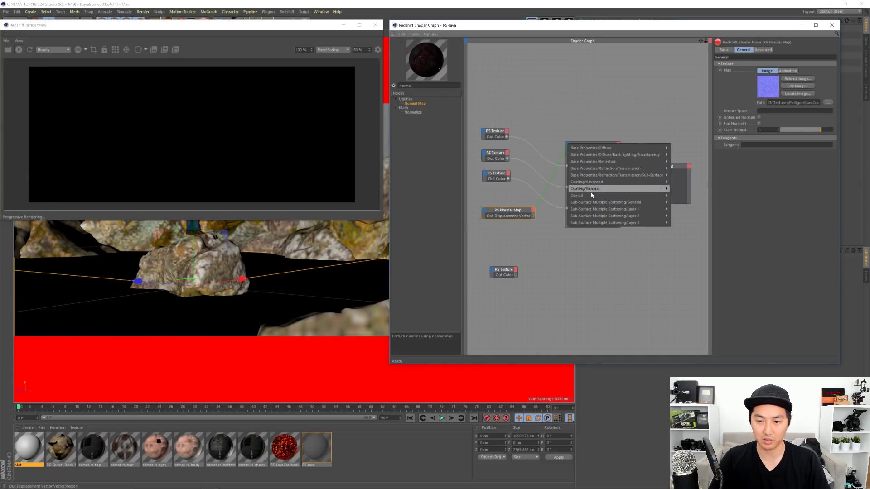
mouse_move(655, 196)
left_click(682, 216)
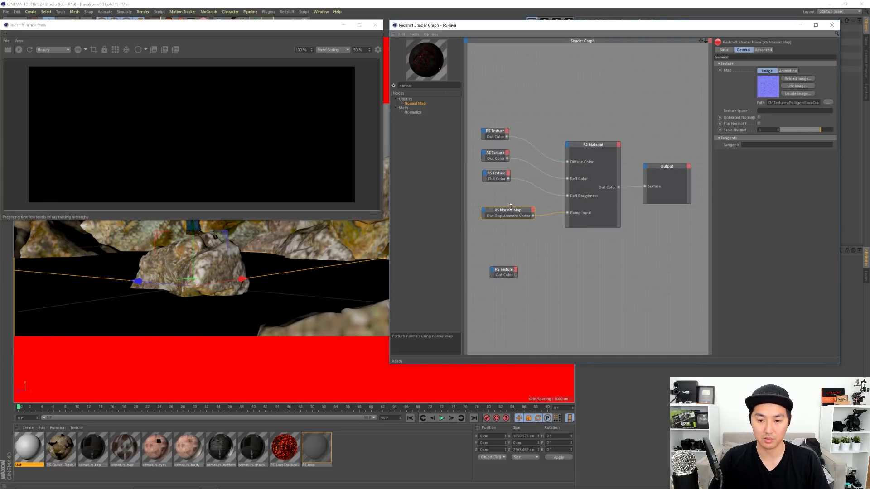
left_click_drag(512, 210, 511, 214)
left_click(513, 264)
left_click(505, 272)
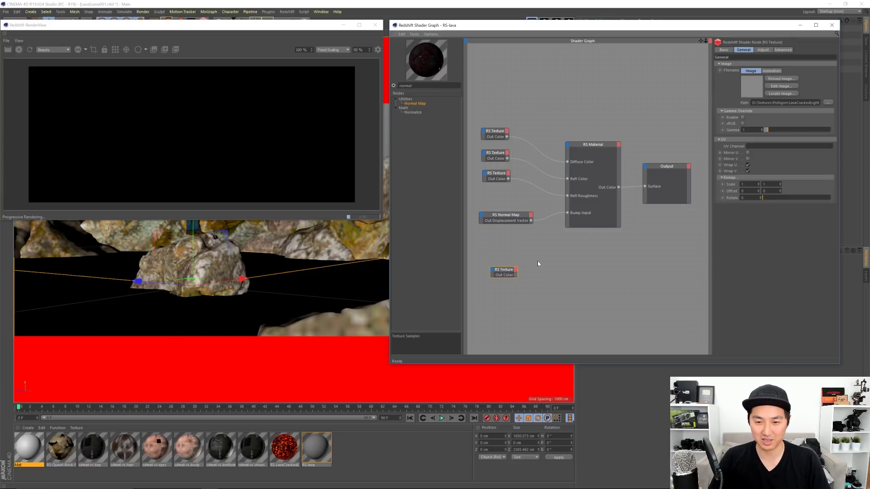
left_click_drag(516, 218, 518, 212)
left_click(467, 145)
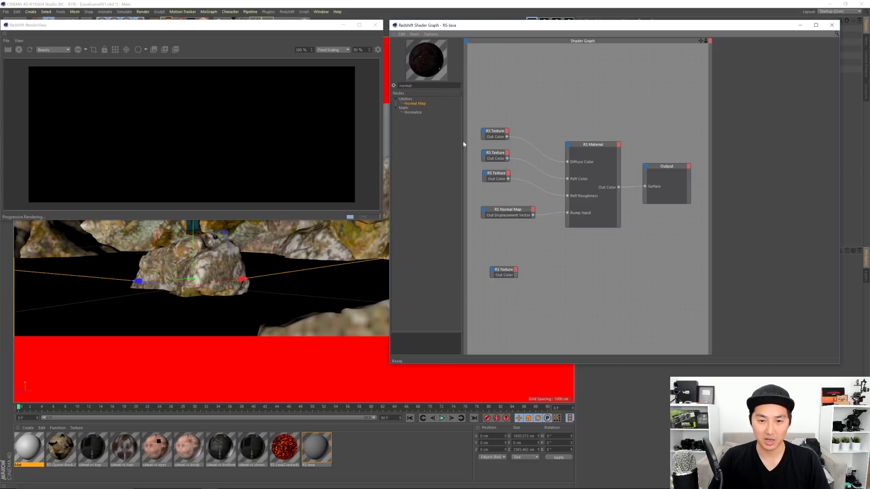
Add an RS Displacement node fed by the texture's Out Color, outputting to the Output's Displacement port.
key("ctrl+a")
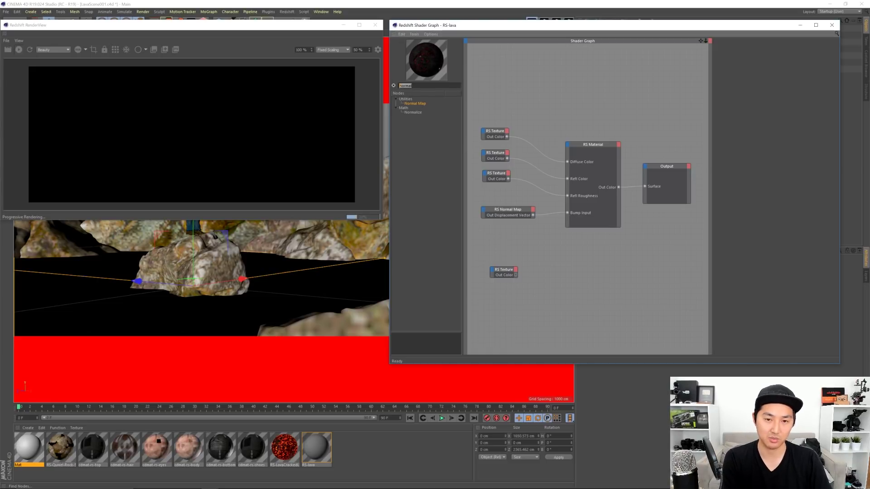
type("di")
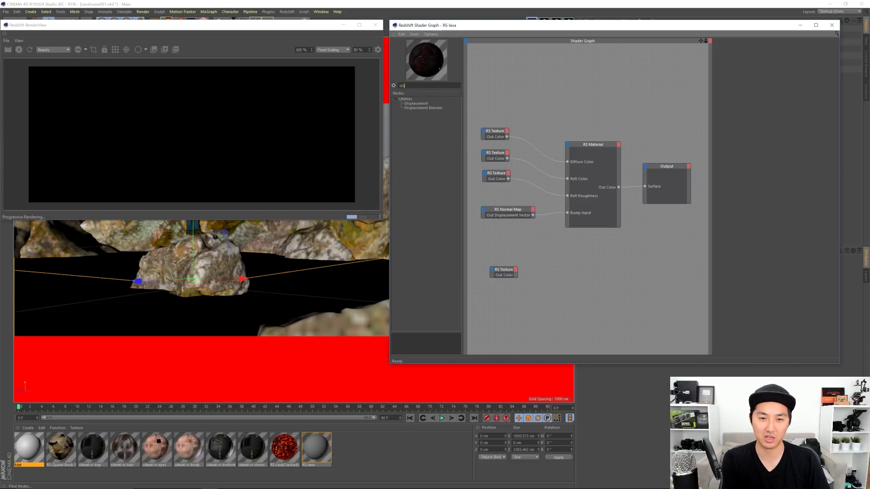
type("s")
left_click_drag(416, 103, 647, 171)
left_click(593, 281)
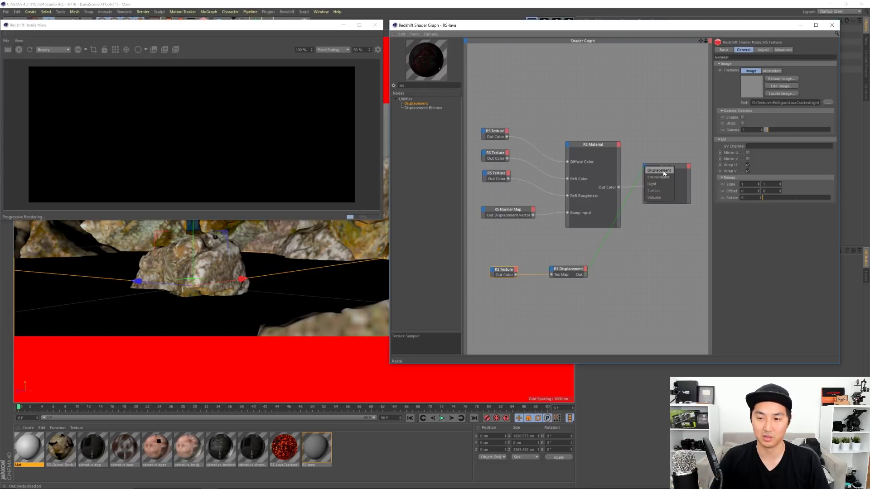
left_click(664, 173)
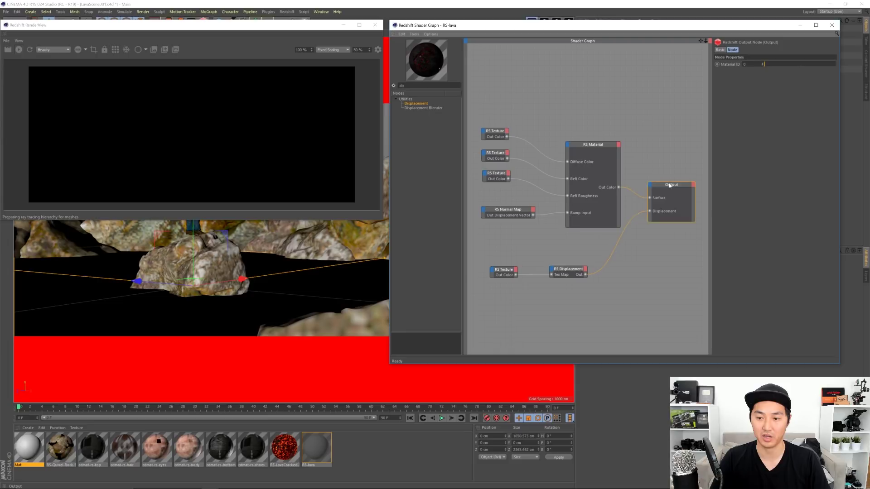
left_click_drag(670, 186, 670, 189)
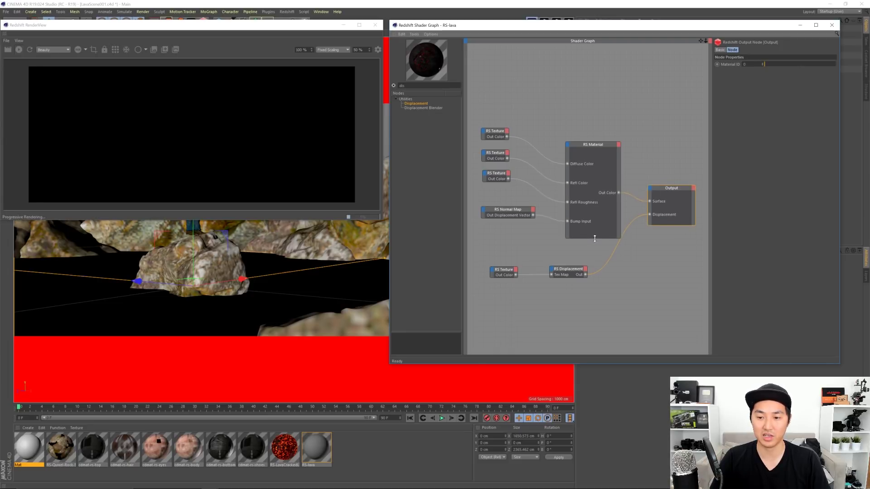
left_click_drag(509, 212, 511, 208)
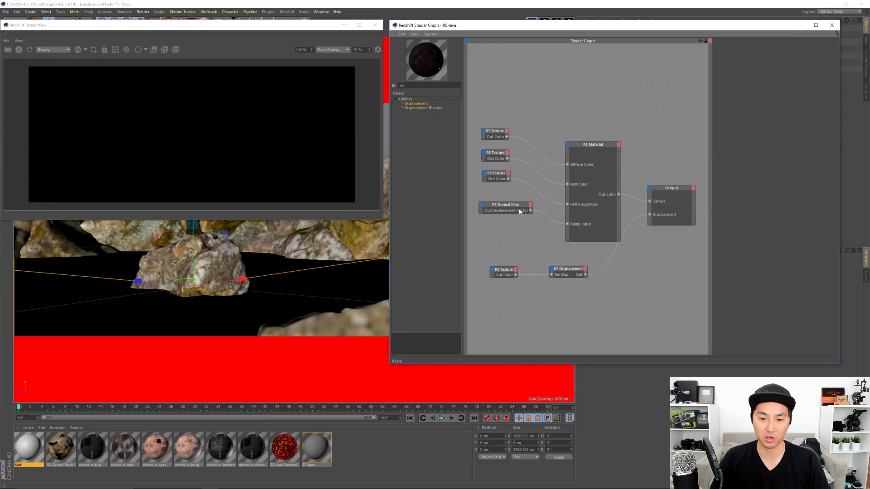
left_click(506, 273)
Duplicate the RS Texture, load EMISSIVE_6K without copying, and wire Out Color to Emission Color.
left_click_drag(506, 273, 504, 232, "ctrl")
left_click(501, 230)
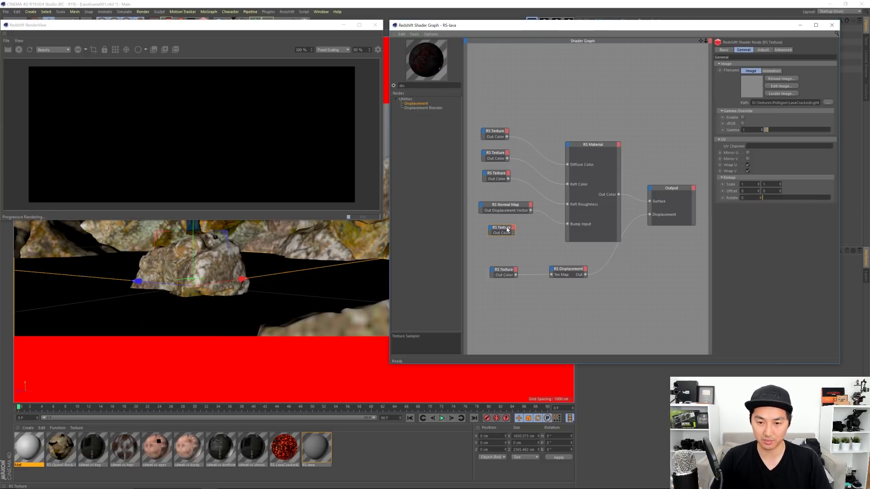
left_click(828, 104)
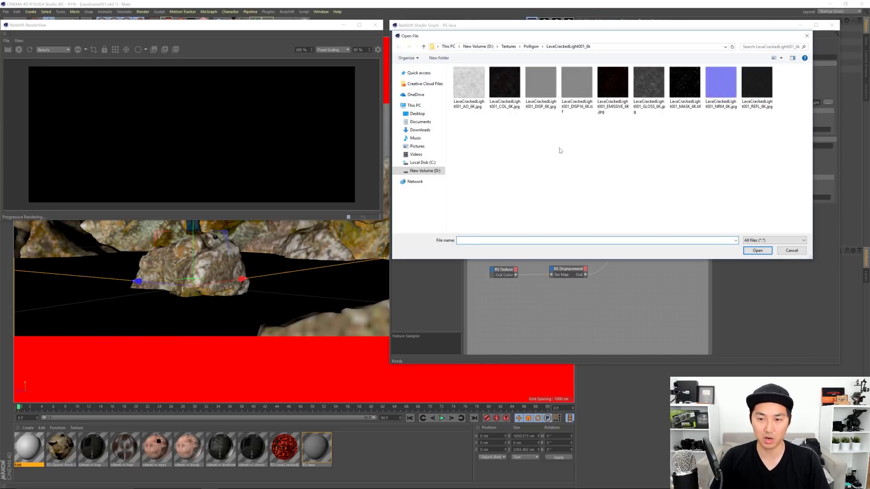
left_click(614, 91)
left_click(755, 250)
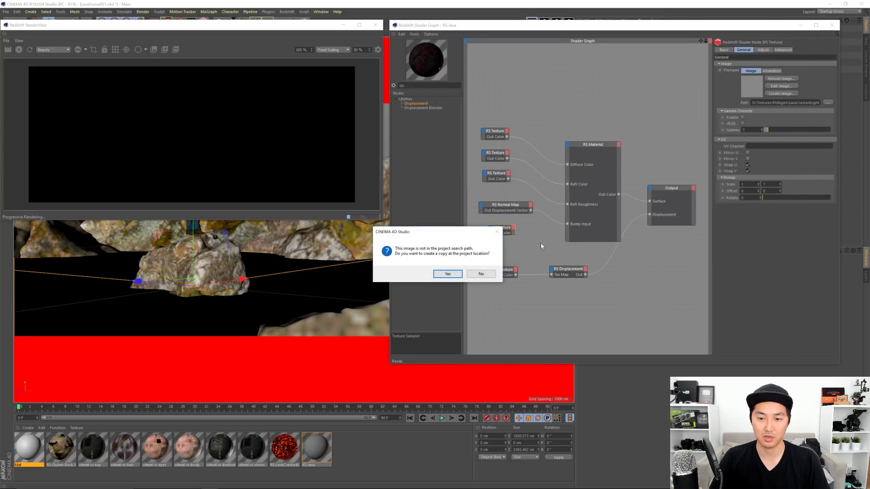
left_click(482, 274)
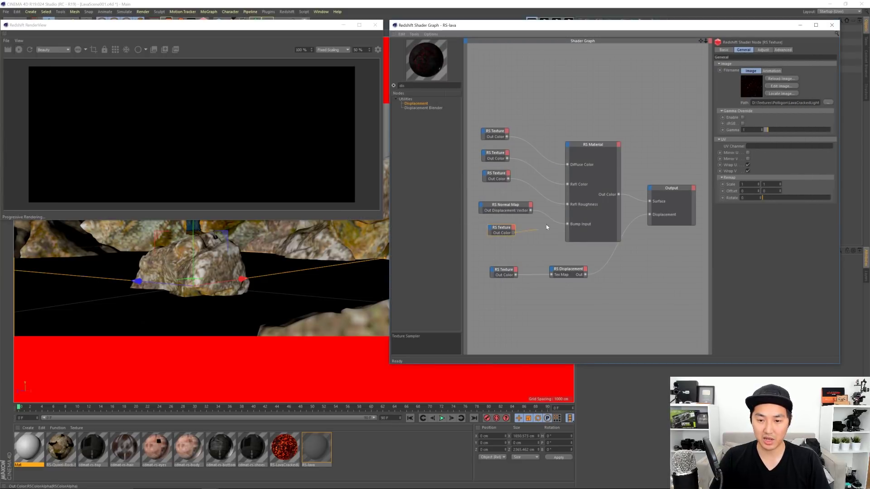
left_click_drag(567, 149, 682, 211)
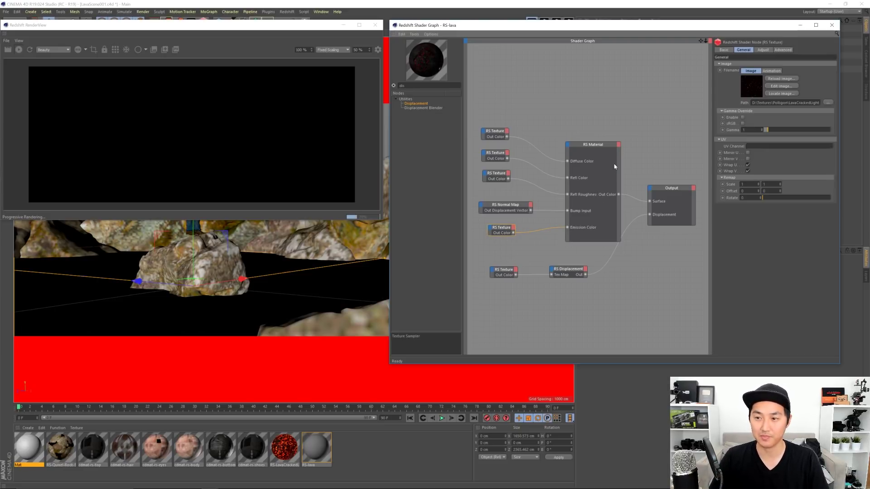
Select the RS Material node and show its Overall settings.
left_click(598, 156)
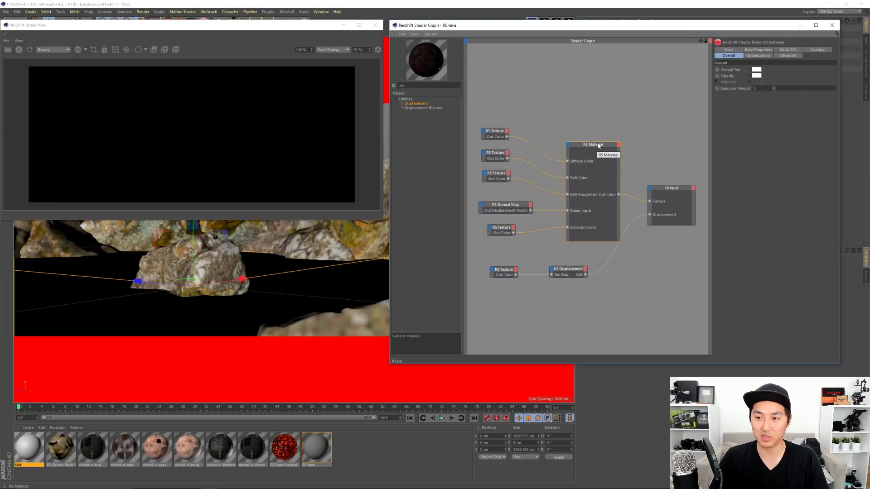
left_click(729, 50)
left_click(754, 50)
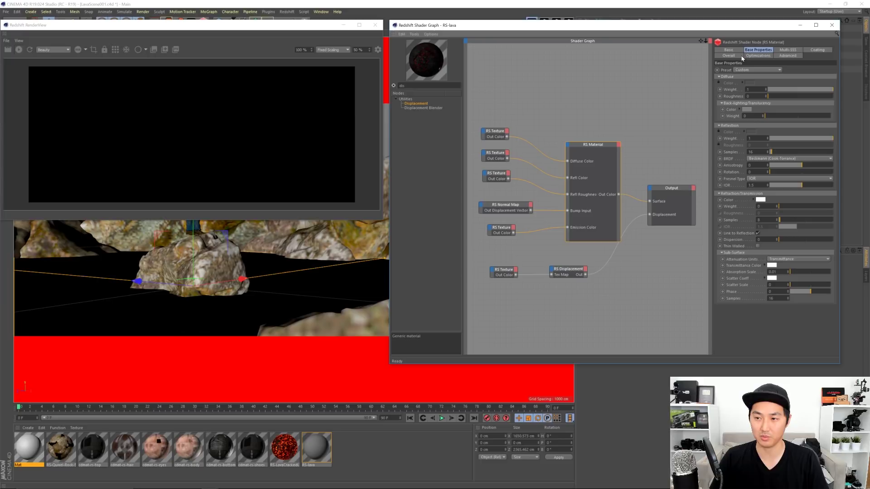
left_click(735, 57)
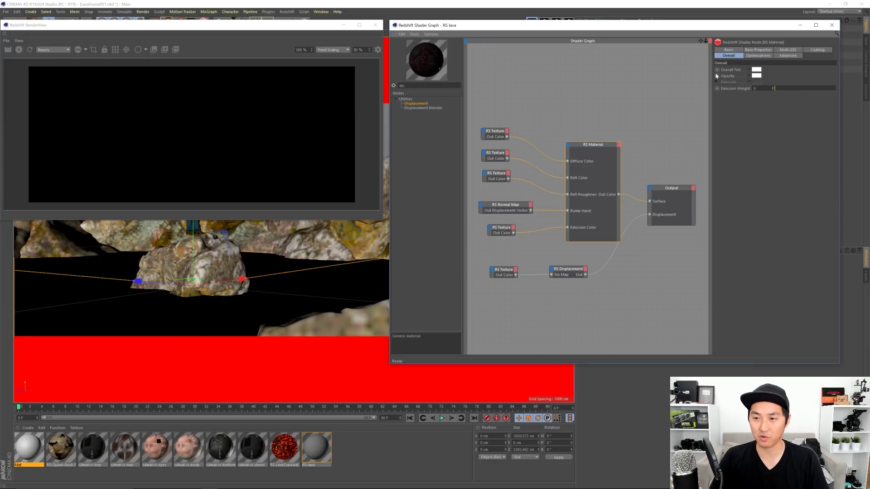
Try Emission Weight values 1, 5, 10 and 100 on the lava material, ending at 20.
left_click(755, 88)
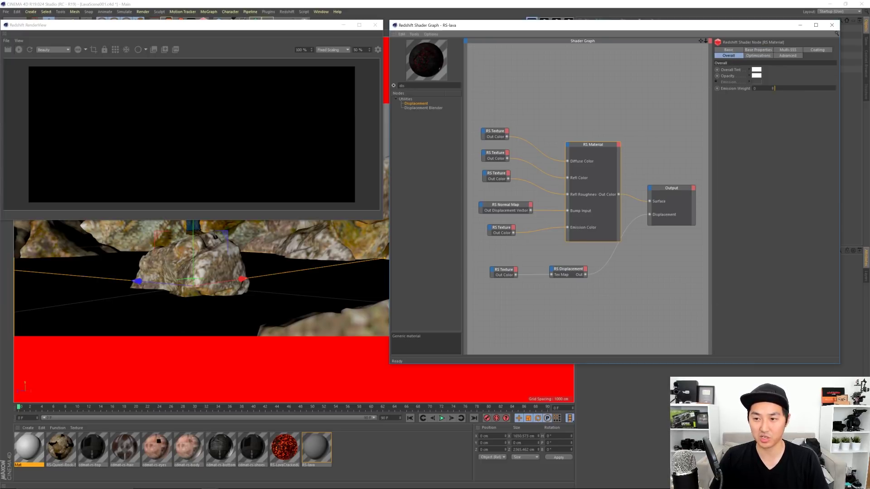
type("1")
key("Return")
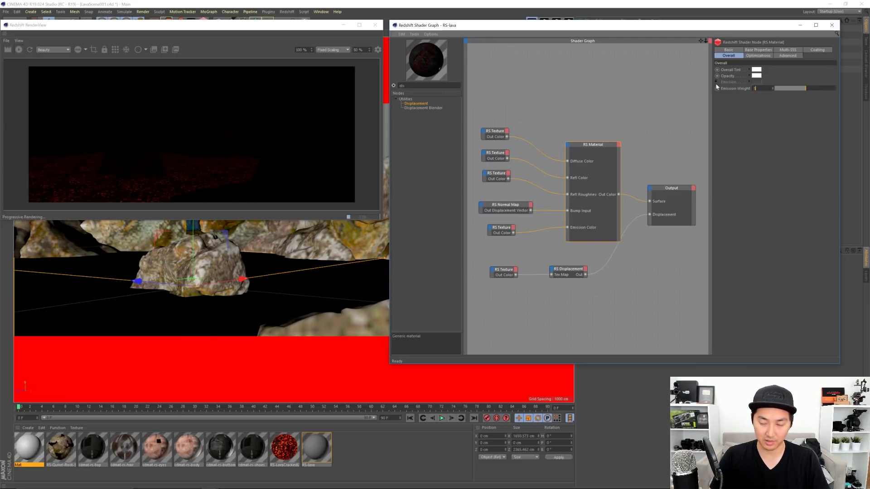
type("5")
key("Return")
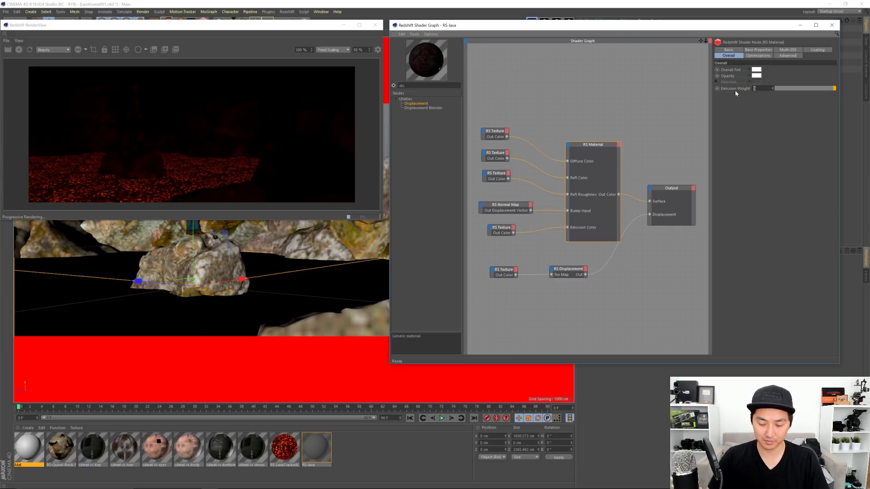
type("10")
key("Return")
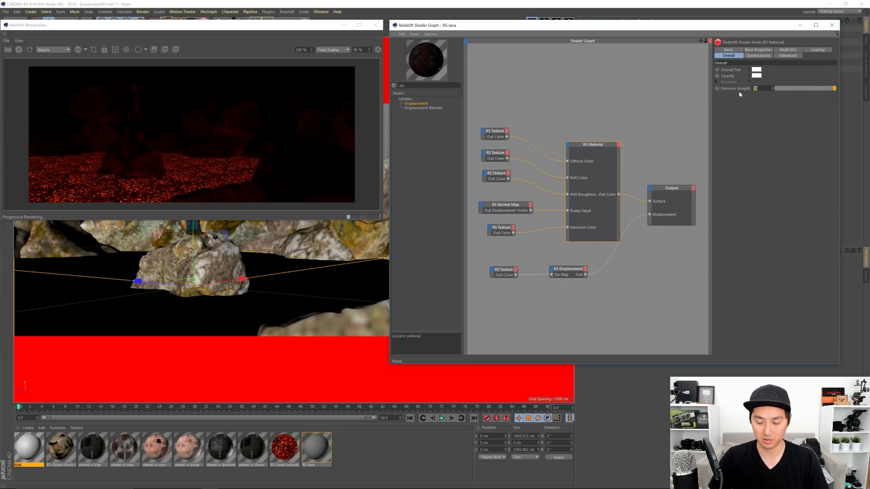
key("Return")
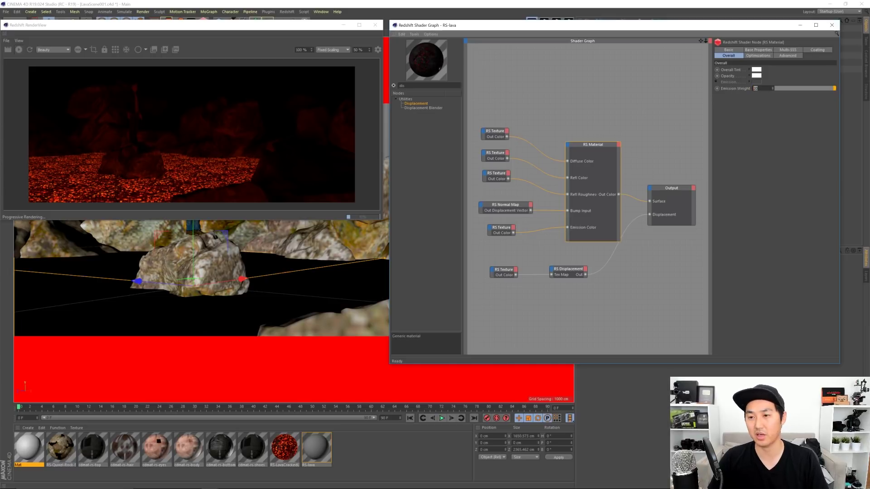
type("100")
key("Return")
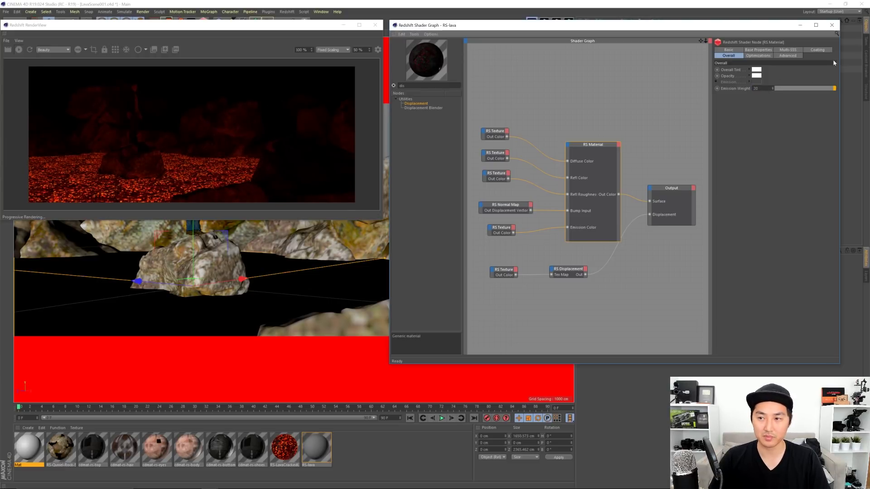
Close the shader graph and delete the Plane's existing Redshift Object tag.
left_click(832, 25)
left_click(610, 107)
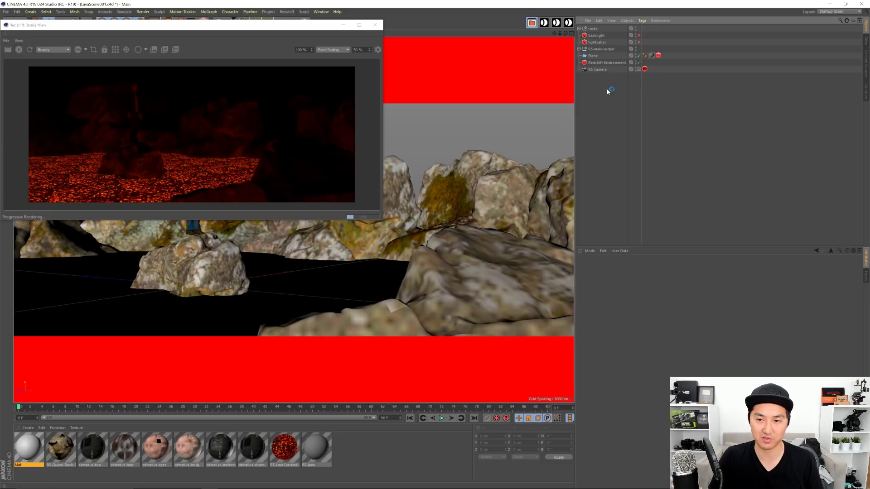
left_click(593, 56)
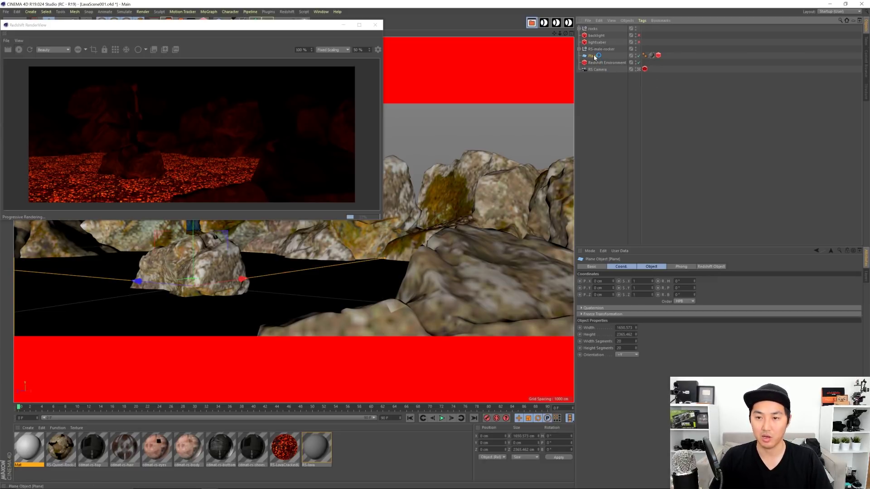
left_click(658, 55)
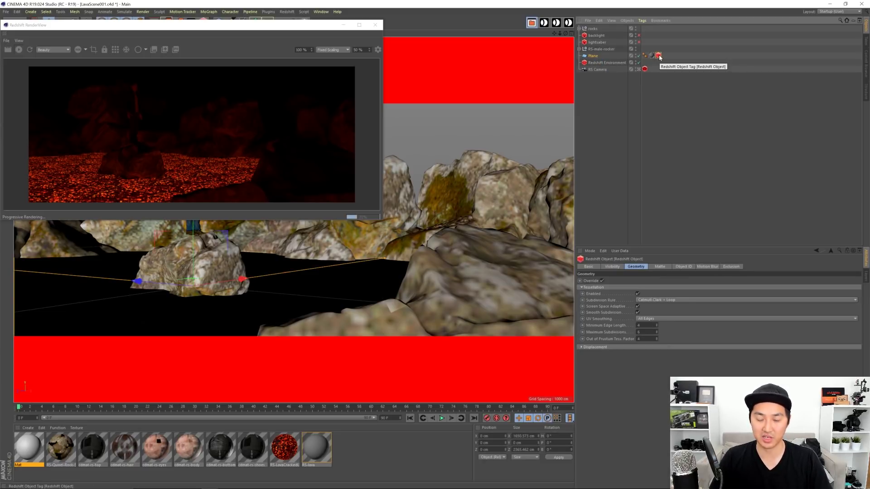
key("Delete")
Add a new Redshift Object tag to Plane with geometry override, tessellation and displacement enabled.
left_click(593, 55)
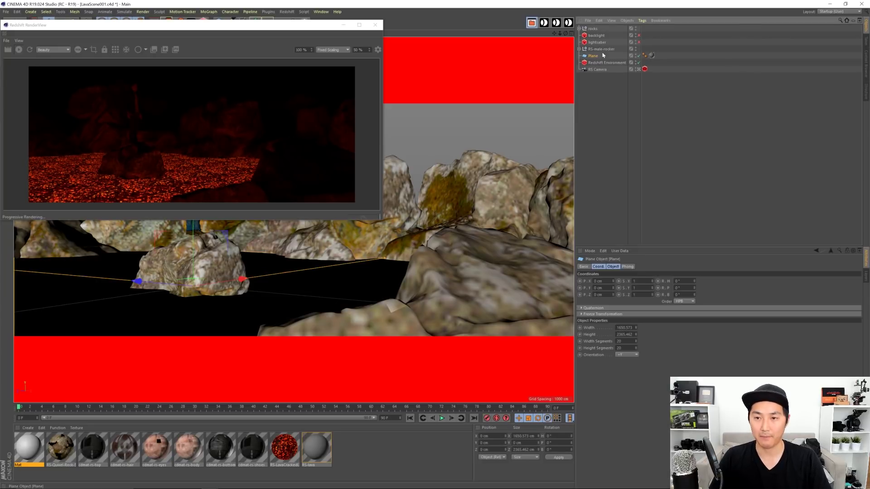
left_click(642, 20)
mouse_move(669, 78)
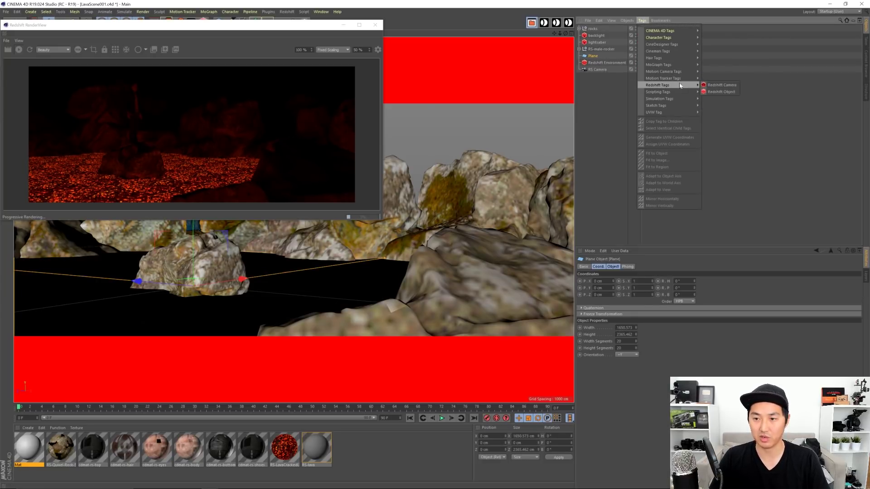
left_click(719, 87)
left_click(645, 55)
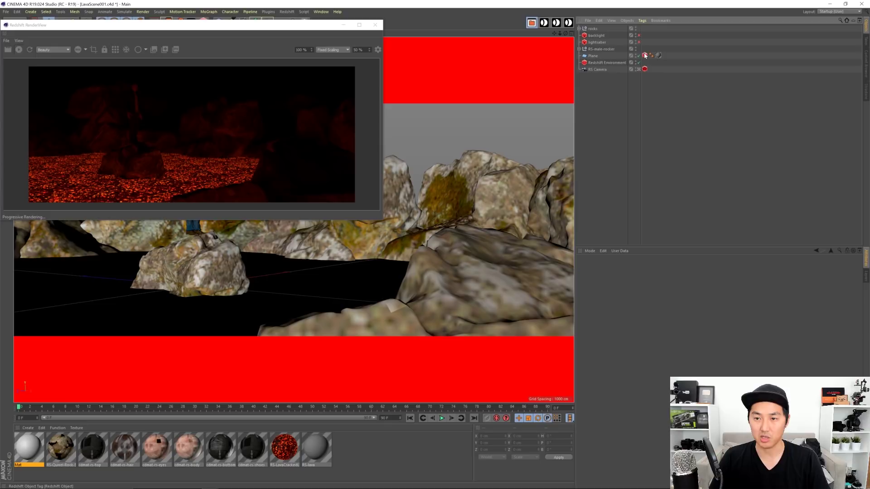
left_click(642, 265)
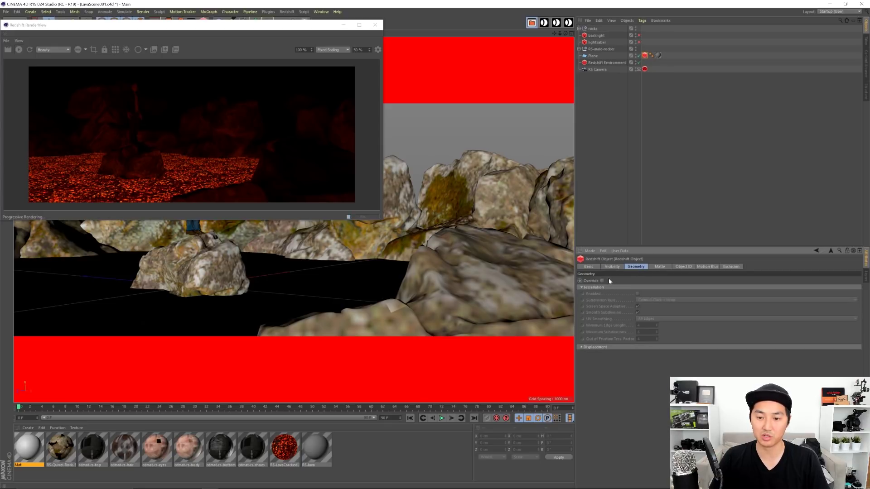
left_click(637, 294)
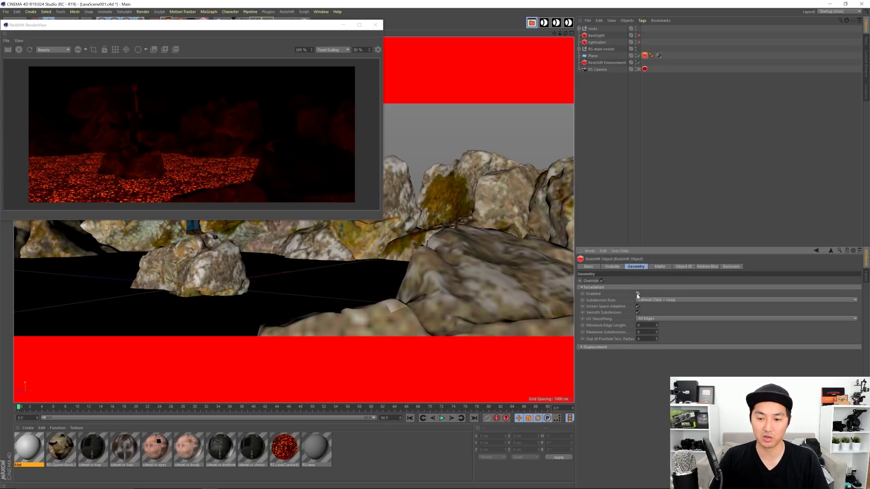
left_click(636, 347)
left_click(640, 354)
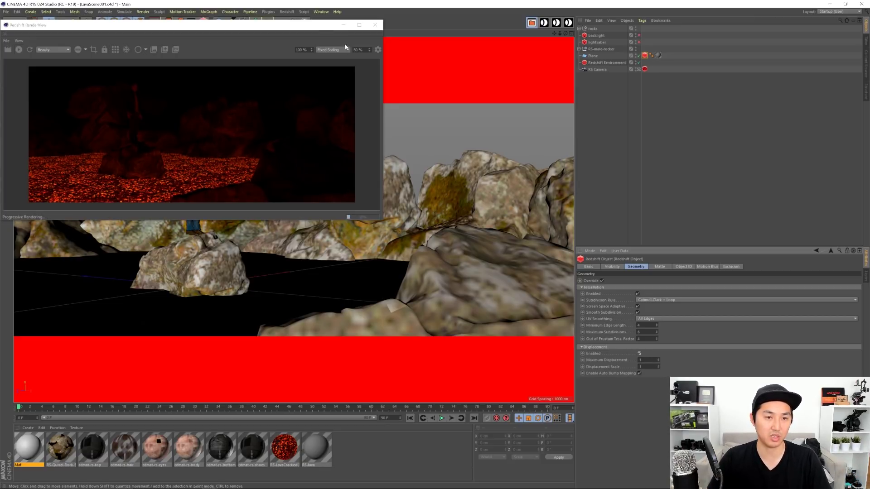
Close the render preview and save the scene.
left_click_drag(259, 25, 401, 85)
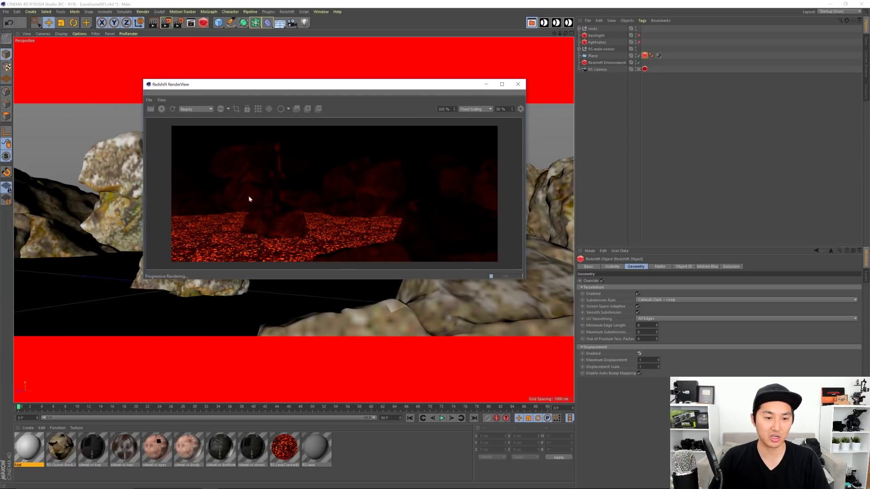
left_click(518, 85)
left_click(601, 134)
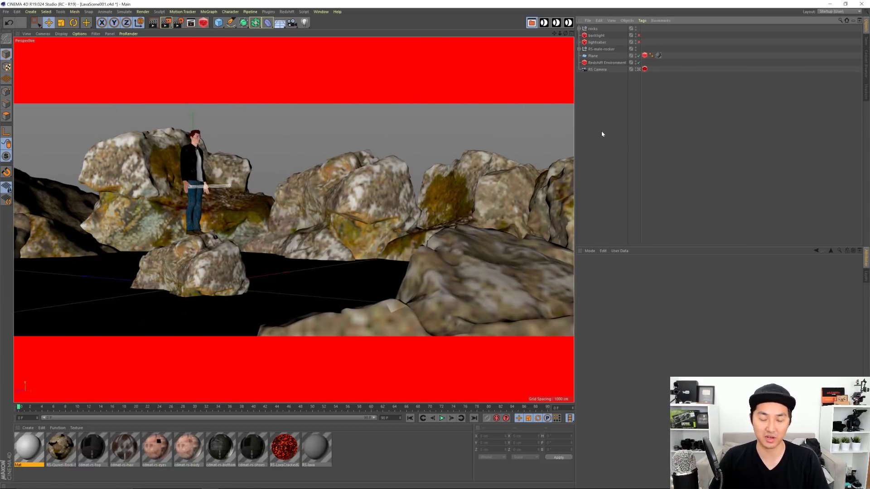
key("ctrl+s")
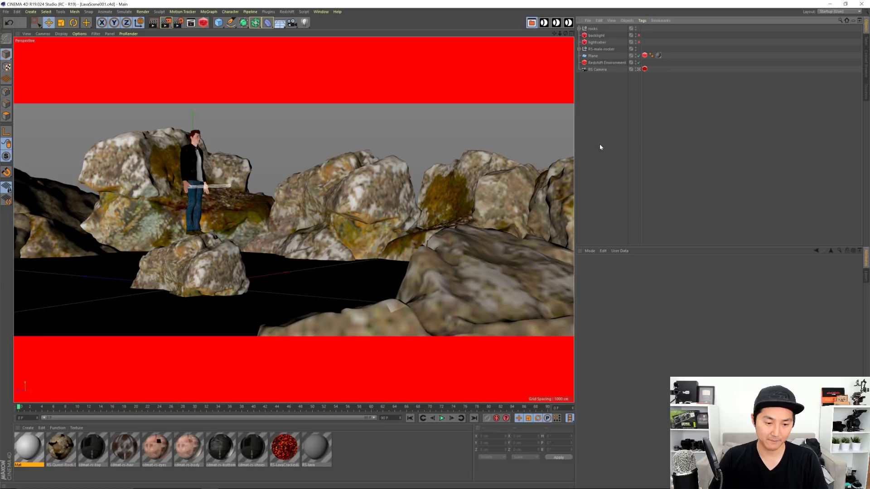
Render the lava scene to the Picture Viewer with Shift+R.
key("shift+r")
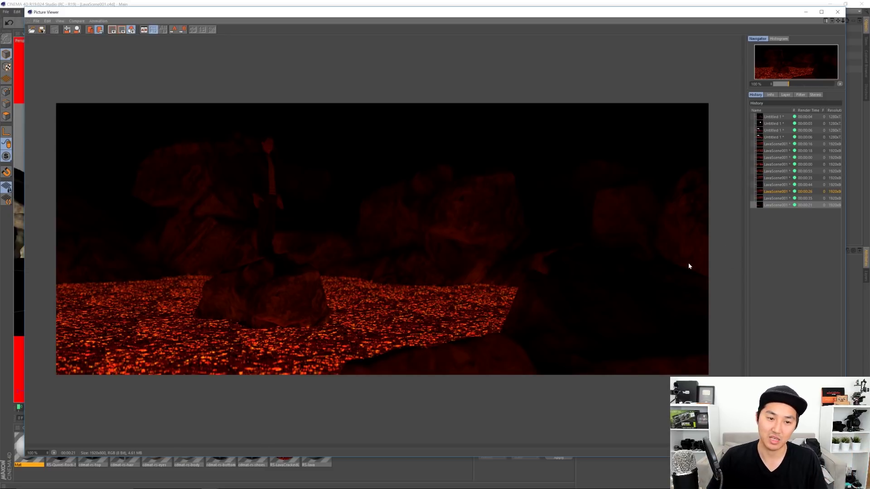
Close the Picture Viewer, start the Redshift RenderView, and inspect RS-LavaCrackedLight001's shader graph.
left_click(839, 12)
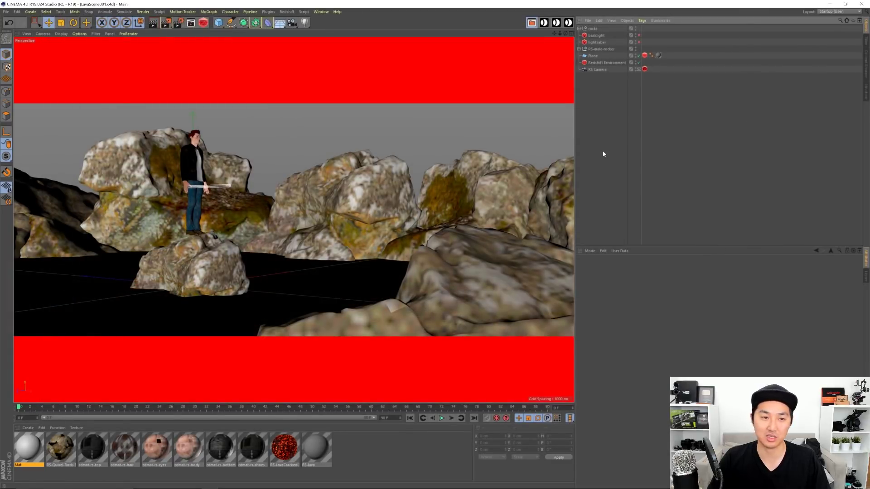
left_click(203, 22)
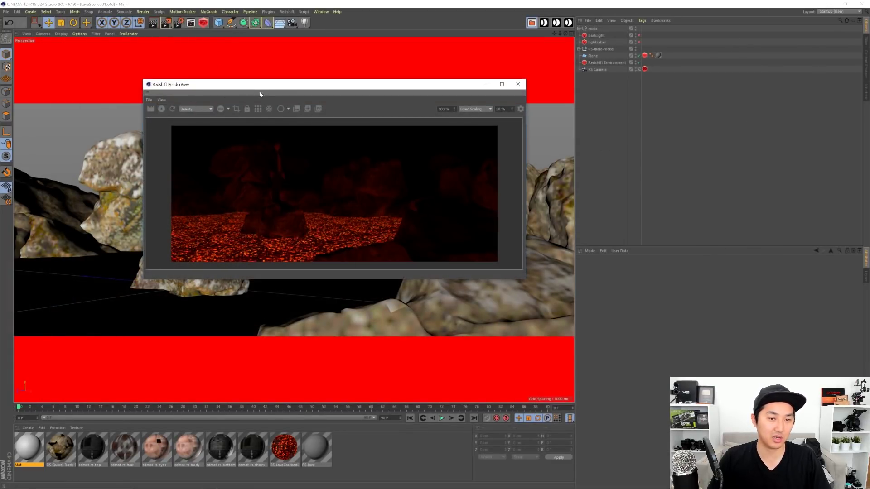
left_click_drag(289, 90, 229, 57)
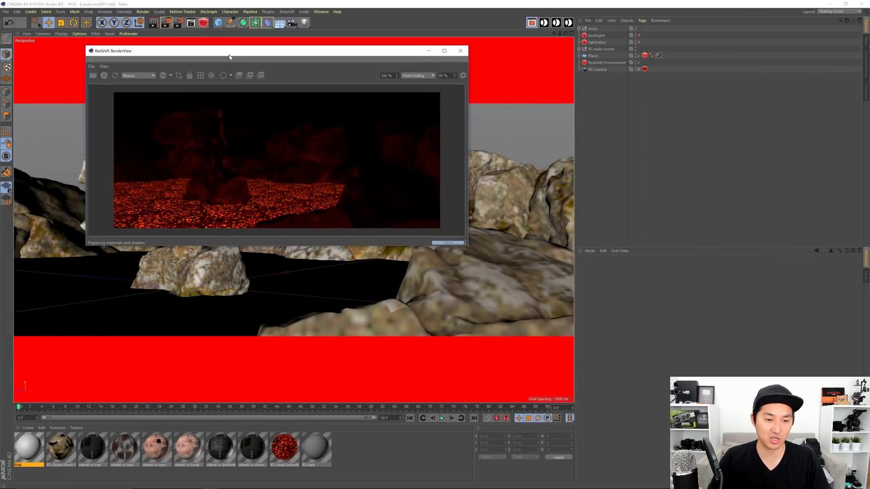
left_click(288, 446)
double_click(288, 445)
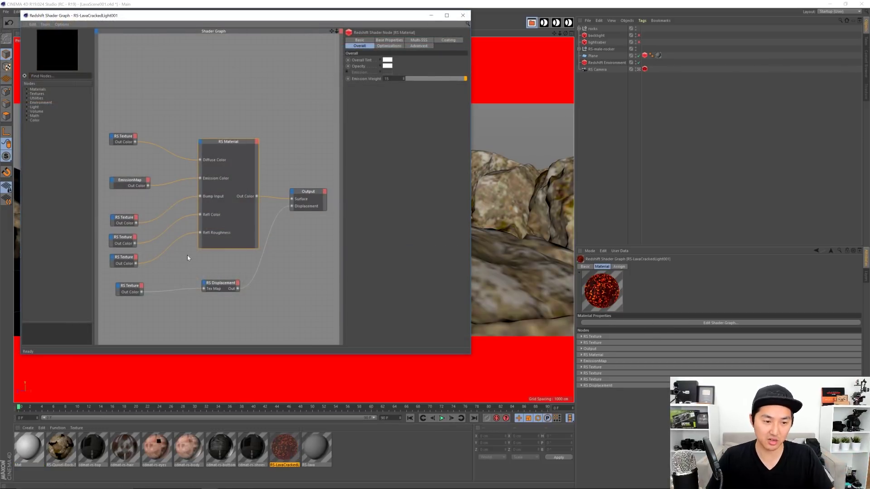
left_click(166, 258)
left_click(122, 260)
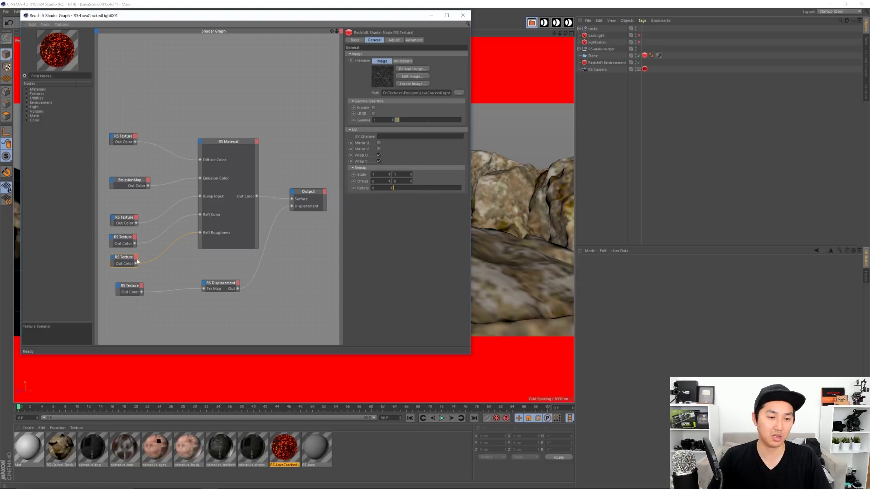
Inspect the RS-lava graph's Emission Color texture and material input categories.
left_click(315, 451)
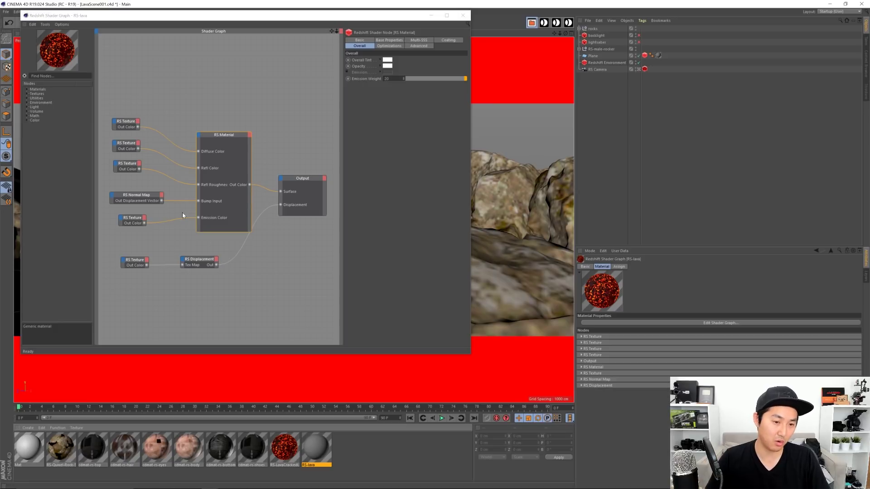
left_click(146, 213)
left_click(134, 221)
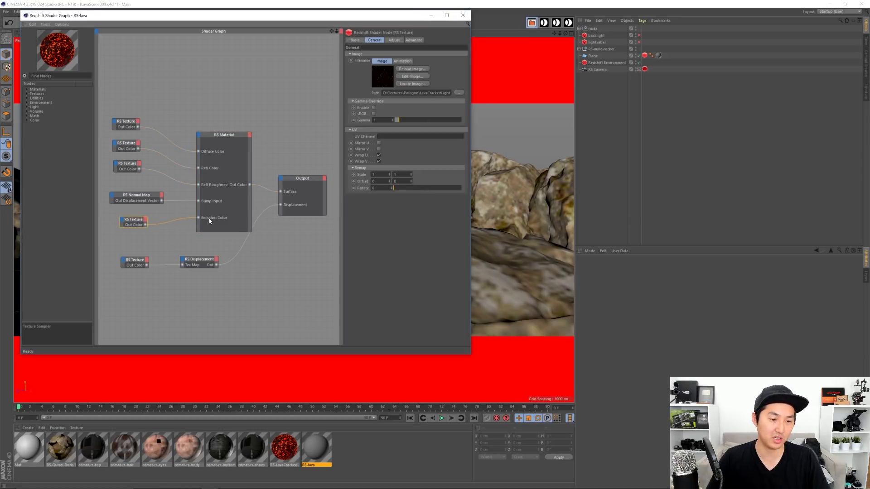
left_click(198, 135)
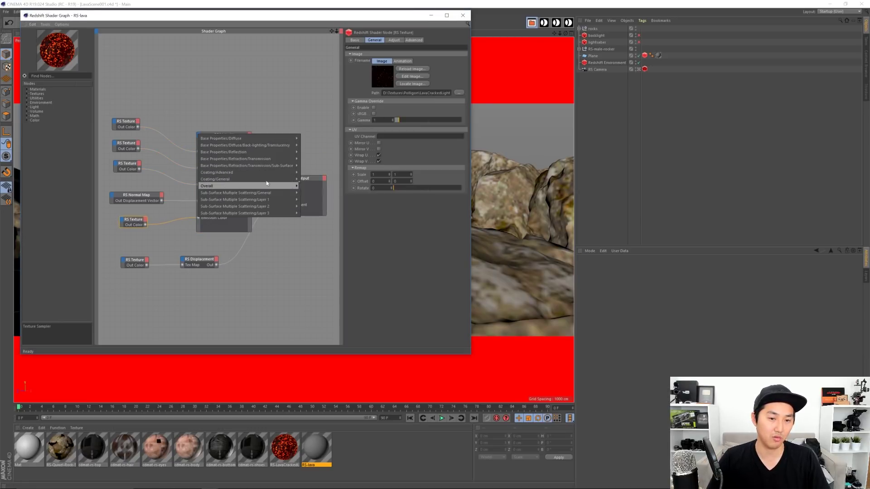
key("Escape")
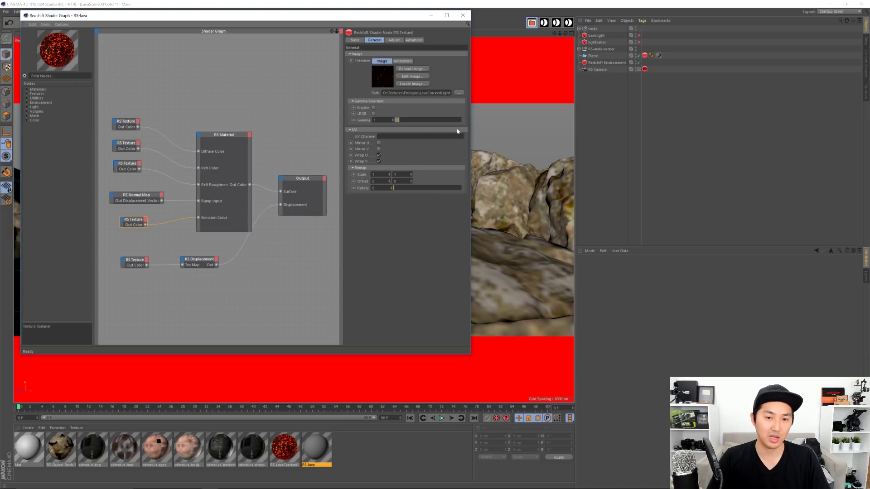
left_click(463, 16)
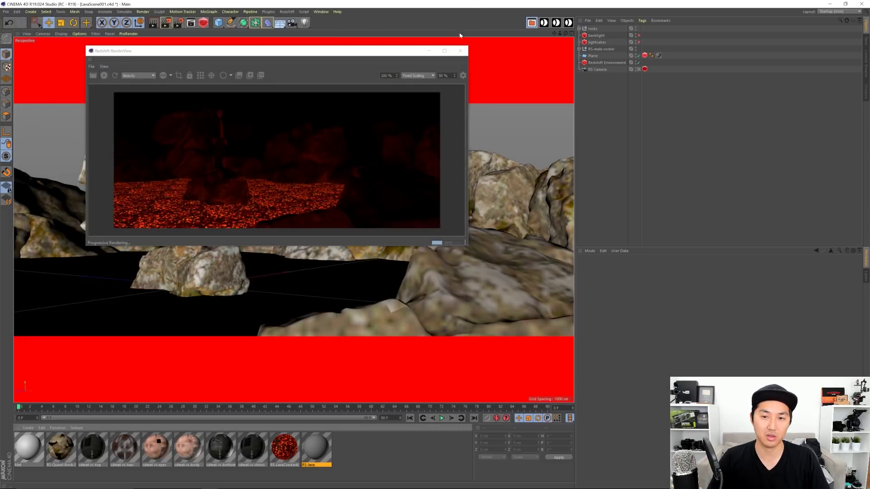
Reopen the RS-lava shader graph and select the RS Material node.
left_click(317, 448)
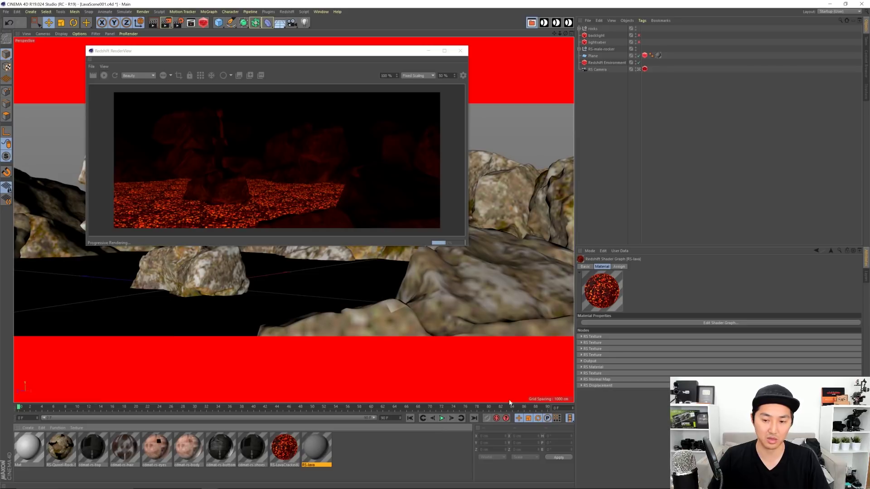
left_click(681, 322)
left_click(223, 131)
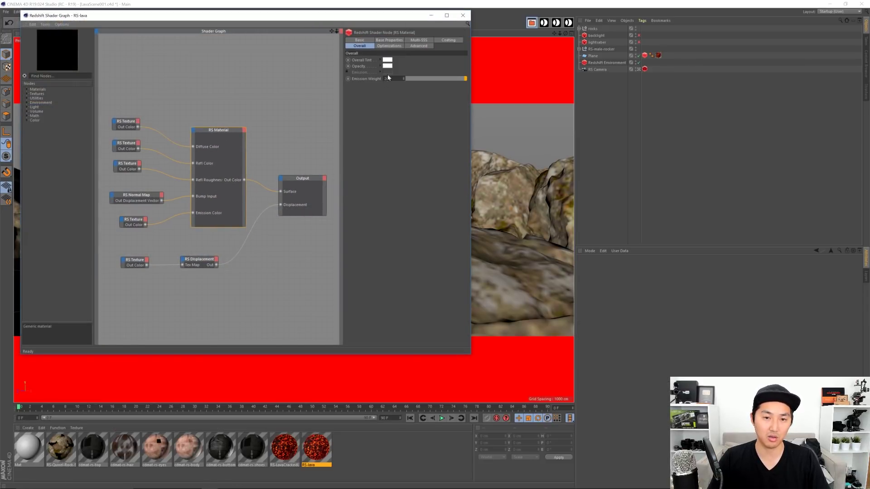
Check the Render Settings' GI tab, close it, and position the Redshift RenderView window.
left_click(463, 16)
left_click(178, 22)
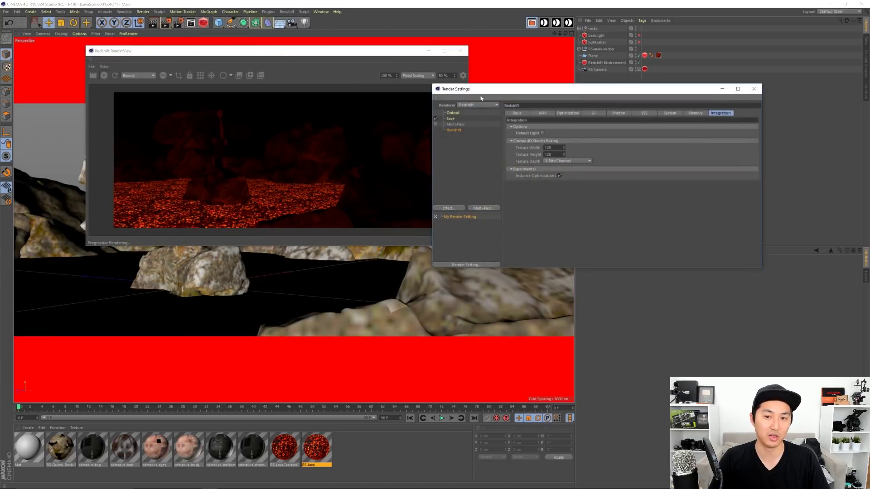
left_click_drag(481, 98, 244, 102)
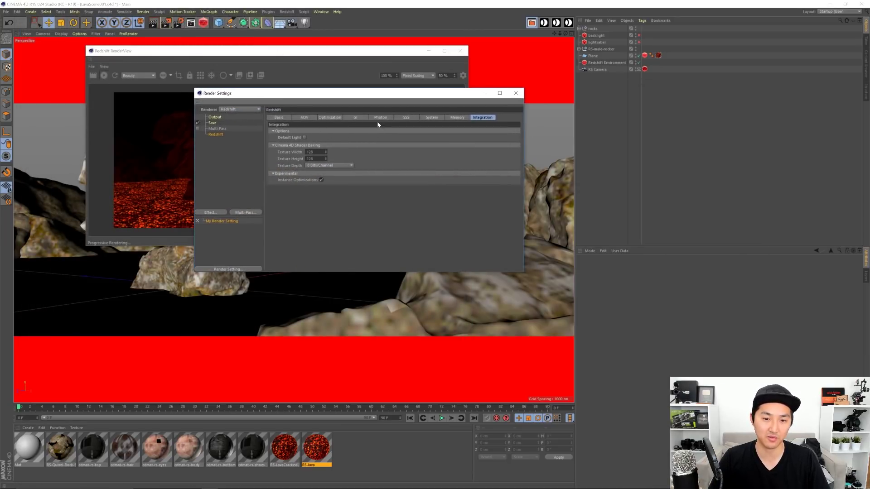
left_click(355, 117)
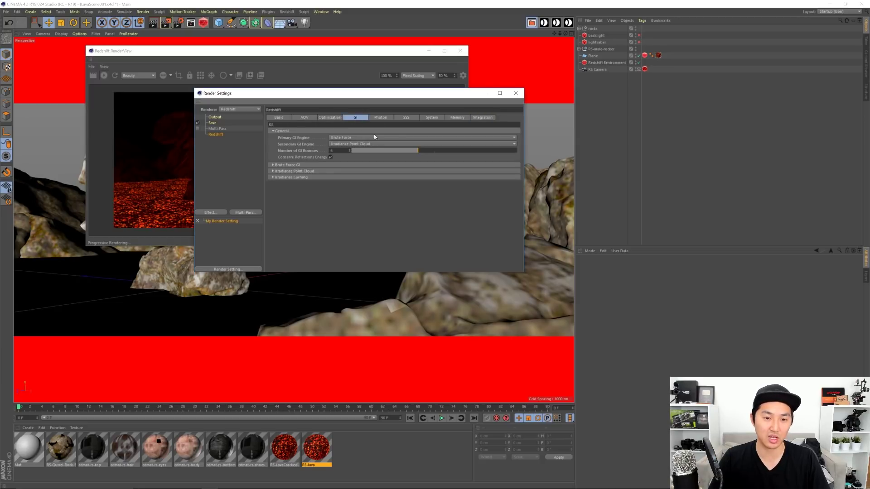
left_click(515, 93)
left_click_drag(362, 51, 399, 67)
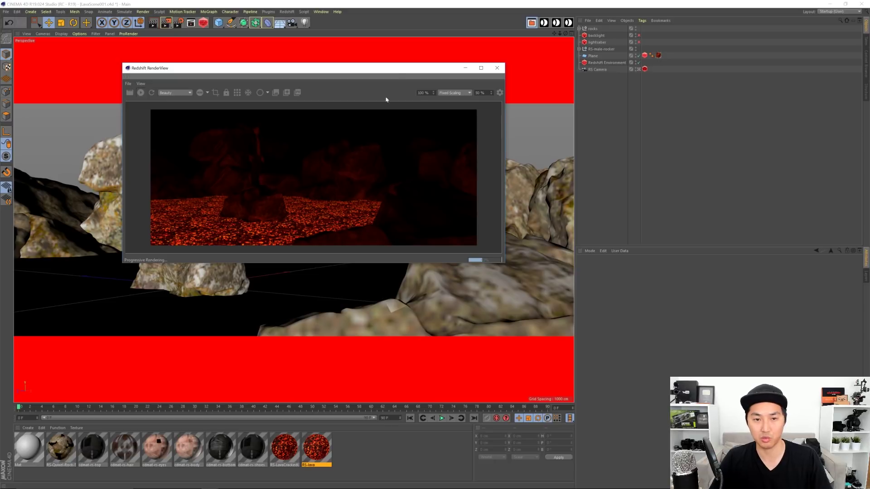
left_click_drag(397, 73, 346, 68)
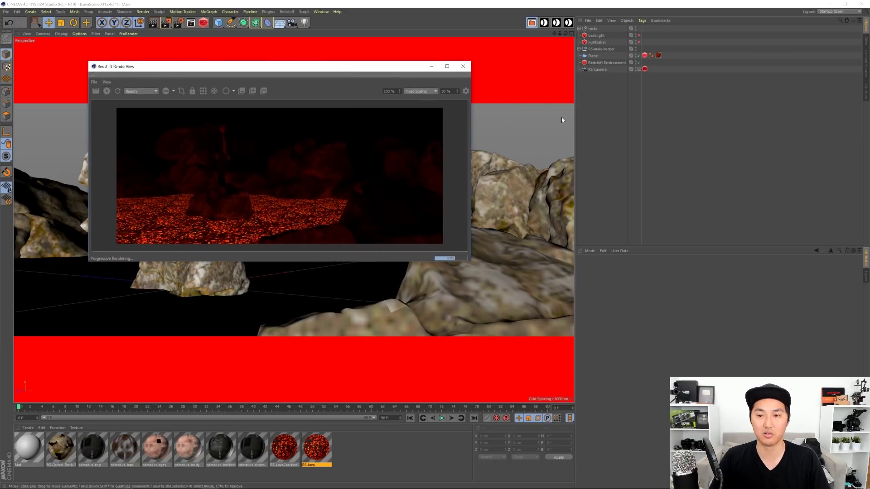
Enable backlight and set environment volume Scattering to 1, then back to 0.01.
left_click(639, 35)
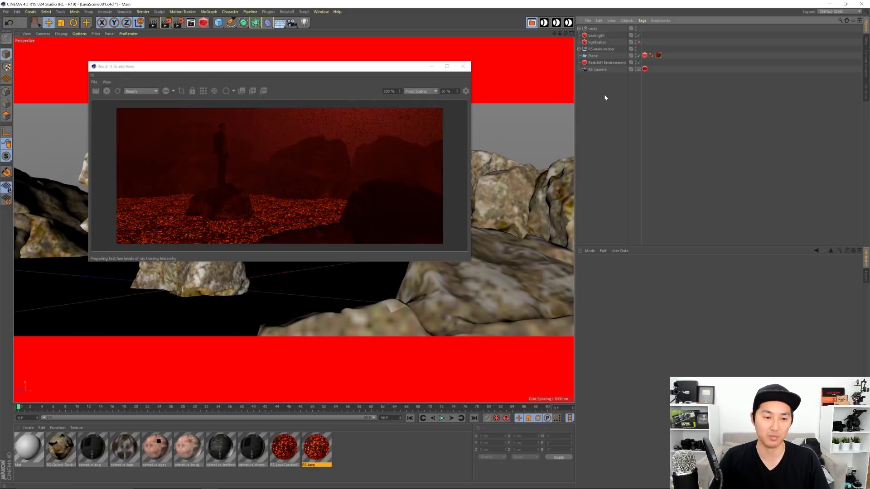
left_click(608, 63)
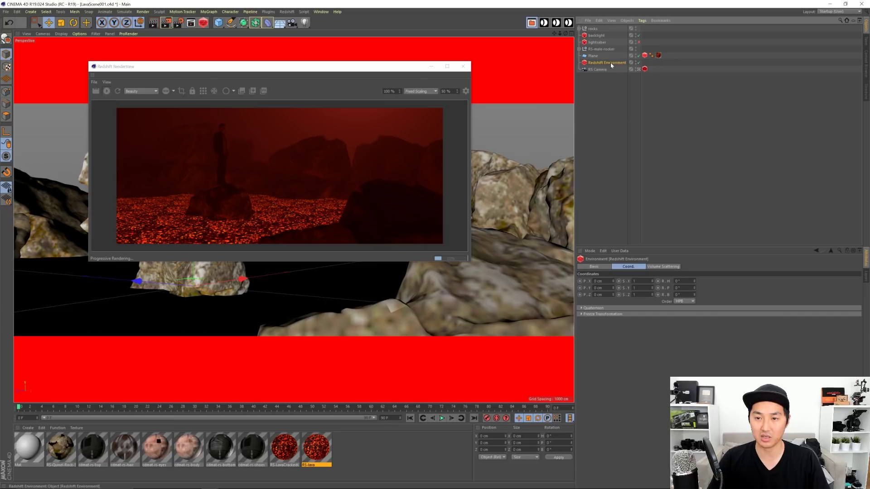
left_click(662, 267)
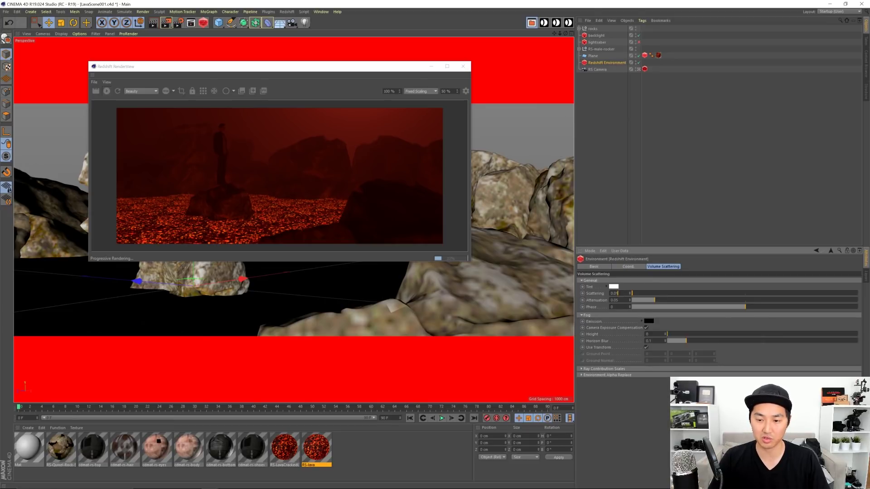
type("1")
key("Return")
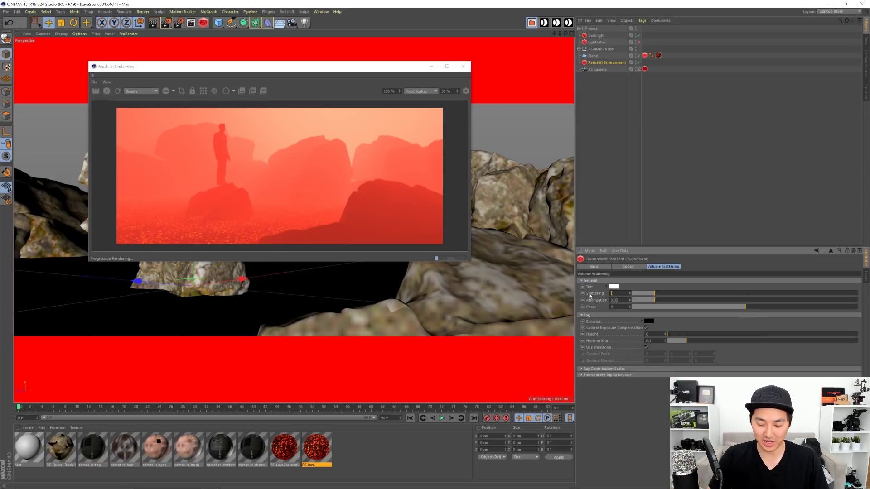
type("0.01")
key("Return")
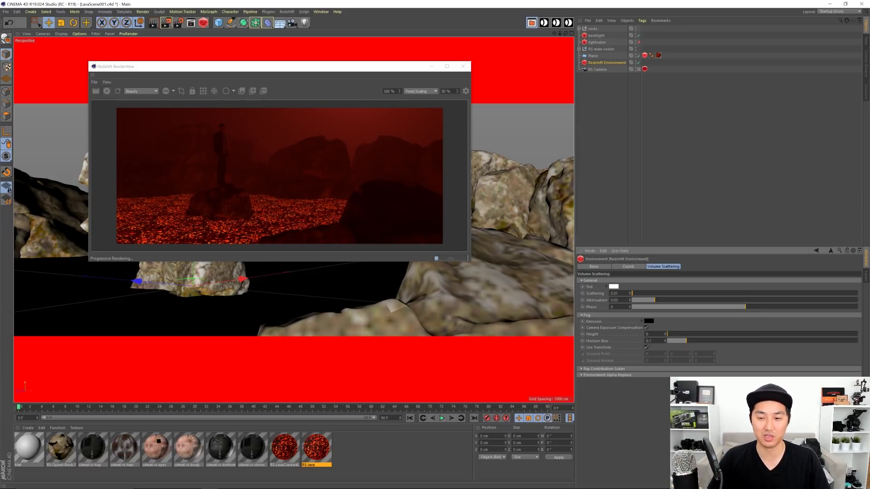
Try environment Attenuation values 0 and 0.1, then set it to 0.05.
left_click(615, 300)
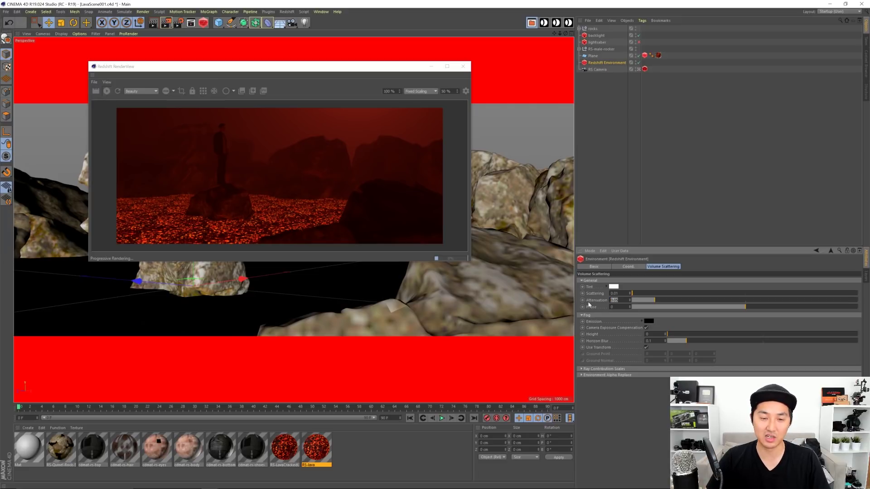
type("1")
type("0")
key("Return")
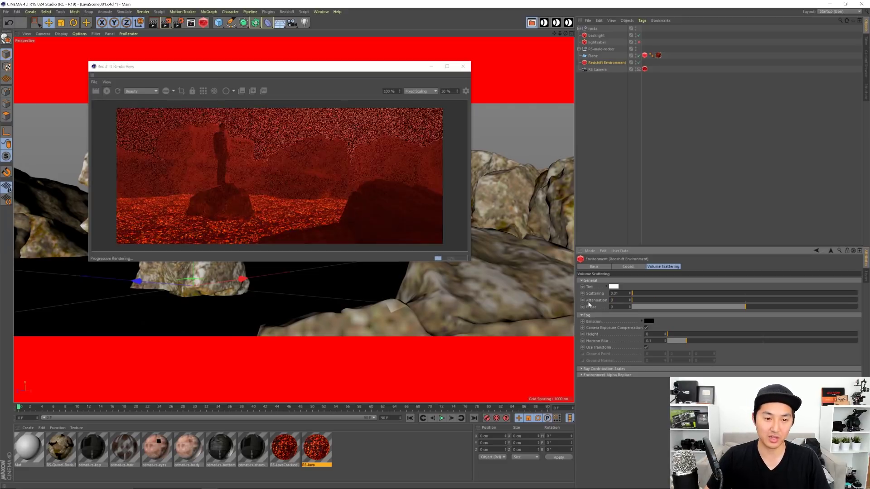
type("0.1")
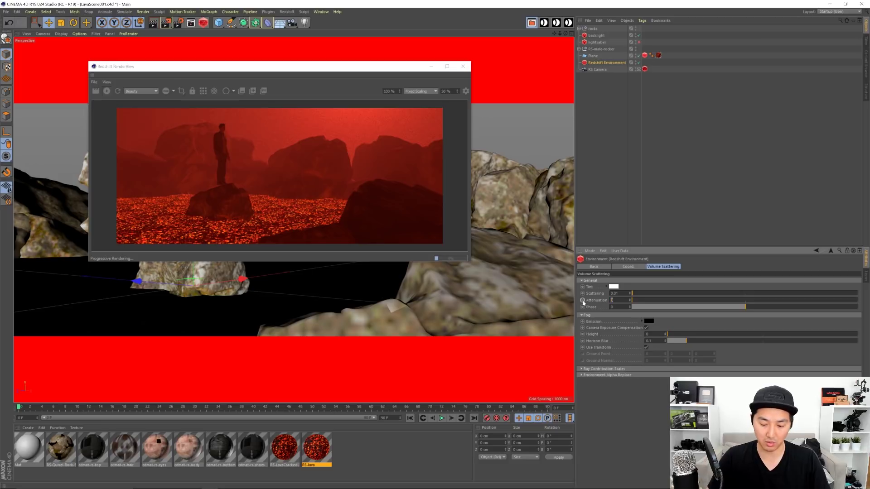
key("Return")
type("0.05")
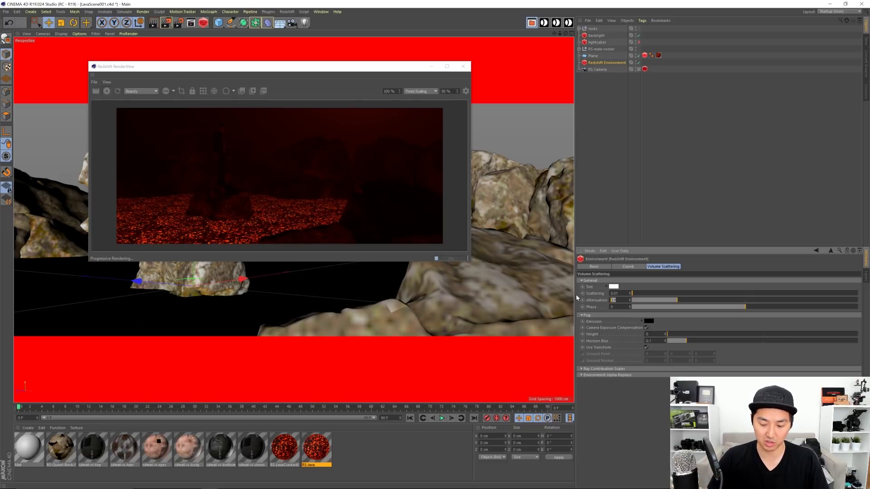
key("Return")
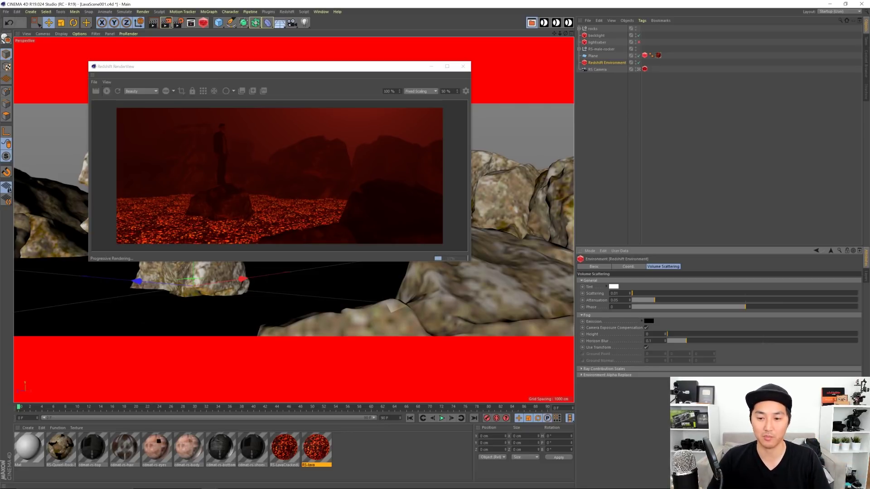
In backlight's Volume tab, try Contribution Scale 1 and 0.5, ending at 0.2.
left_click(596, 35)
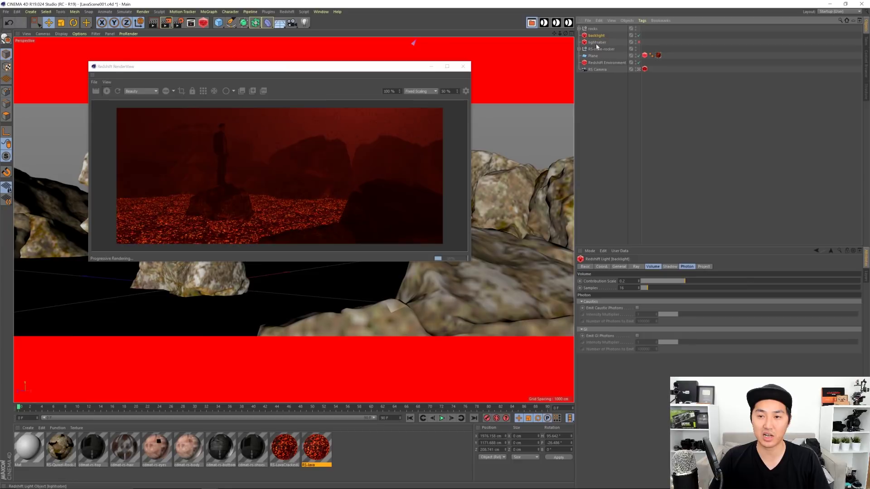
left_click(656, 267)
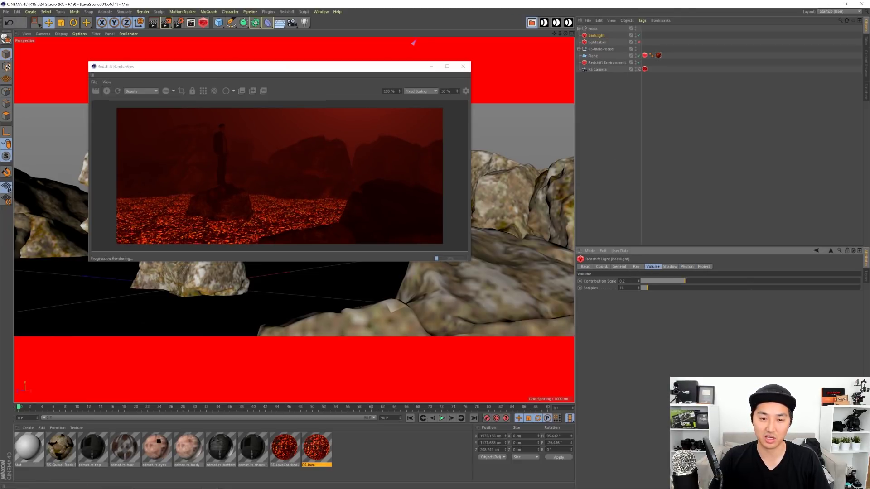
double_click(625, 281)
type("1")
key("Return")
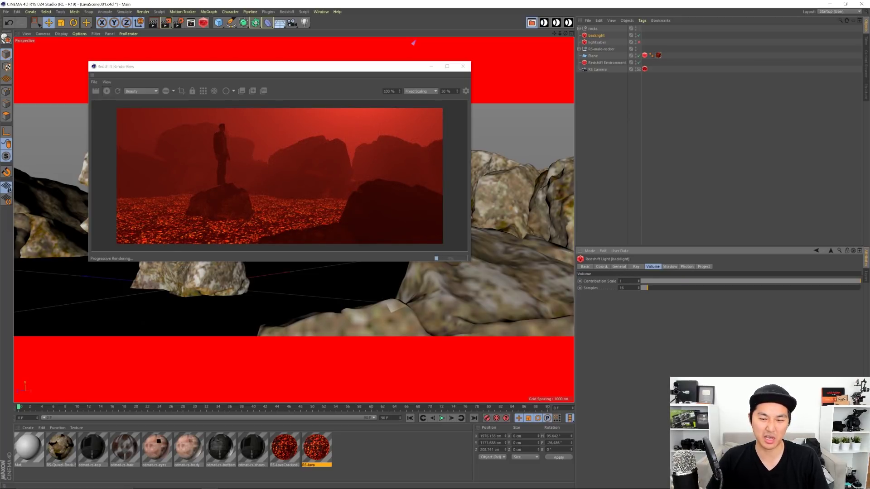
type("0.5")
key("Return")
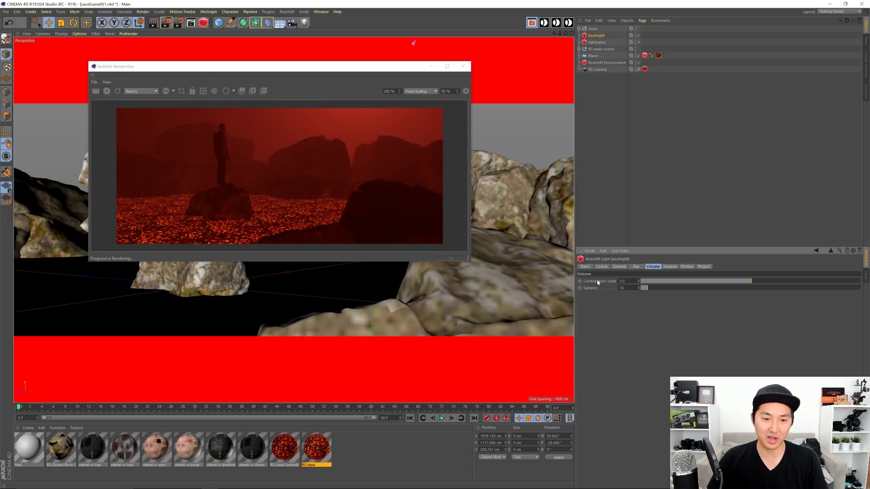
type("0.2")
key("Return")
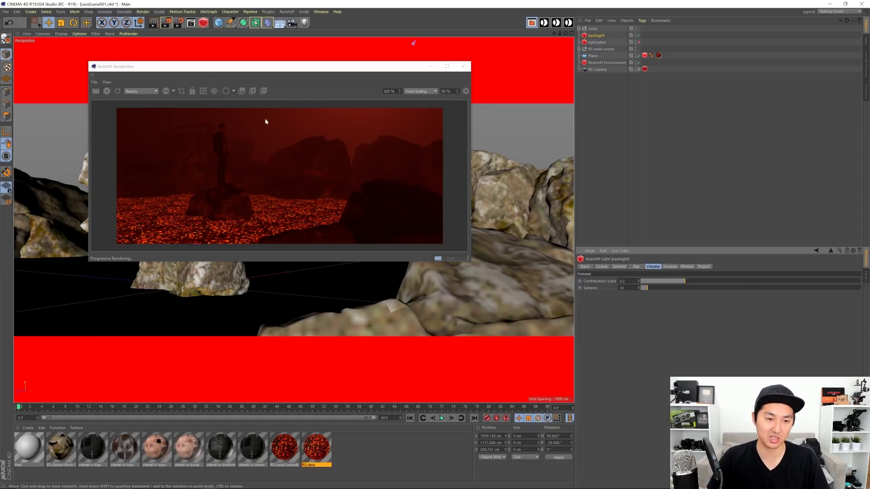
Enable the lightsaber light and set its volume Contribution Scale to 1.
left_click(638, 42)
left_click(598, 42)
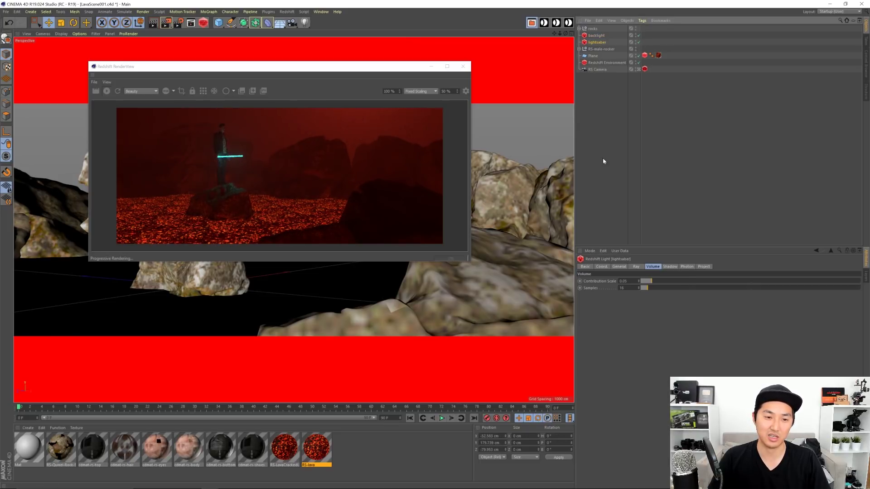
double_click(627, 280)
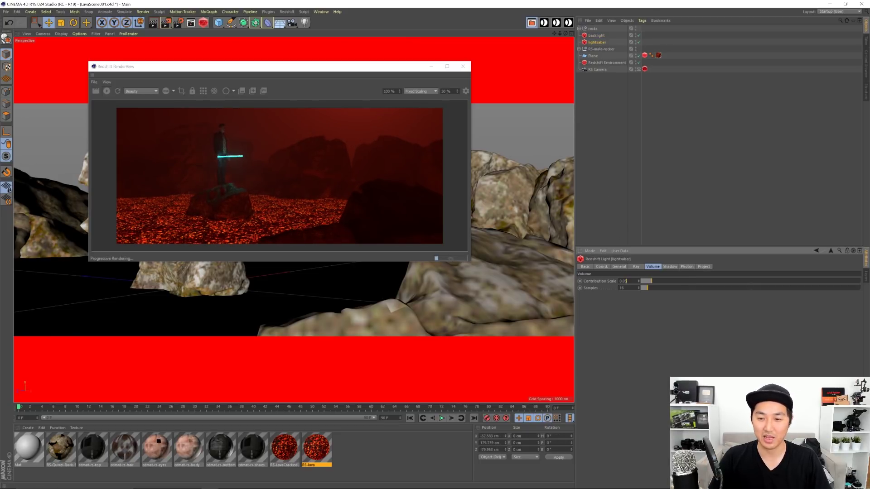
type("1")
key("Return")
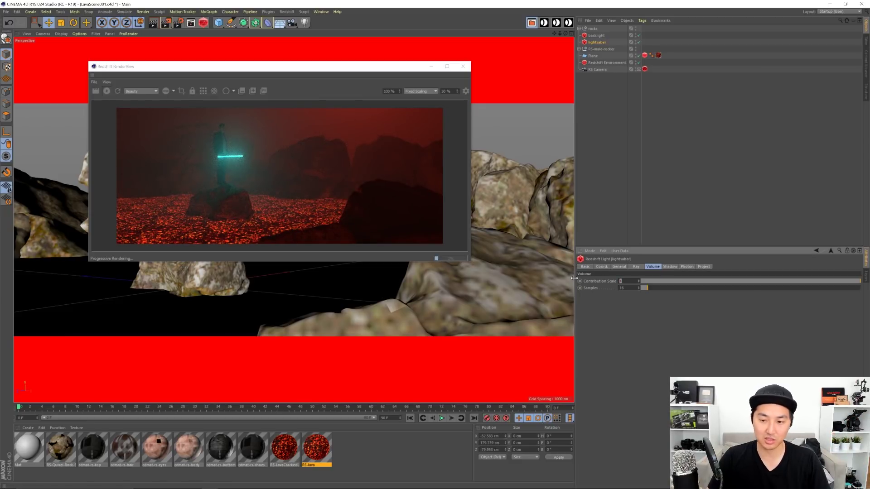
Lower the lightsaber's Contribution Scale through 0.5 and 0.2 to a final 0.1.
type("0.5")
key("Return")
type("0.2")
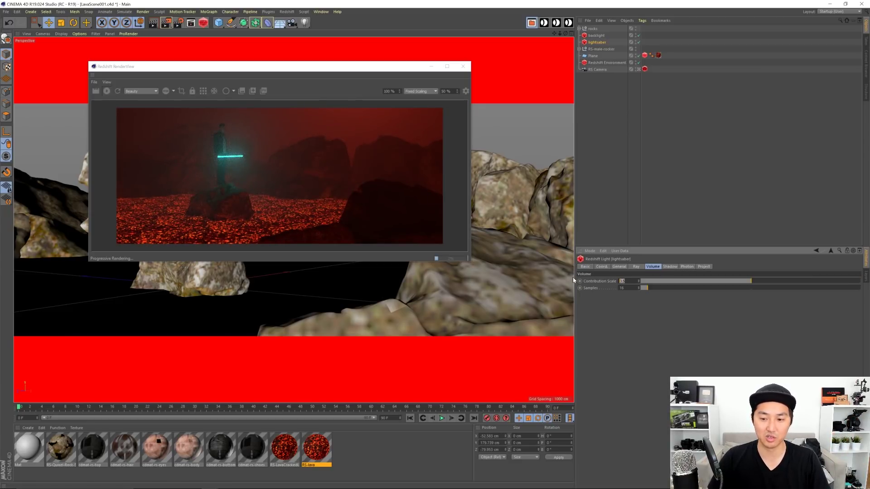
key("Return")
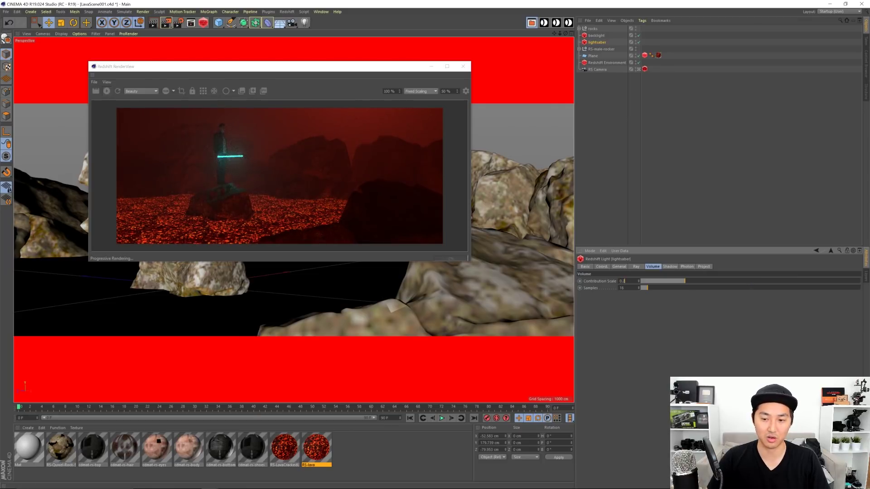
type("0.1")
key("Return")
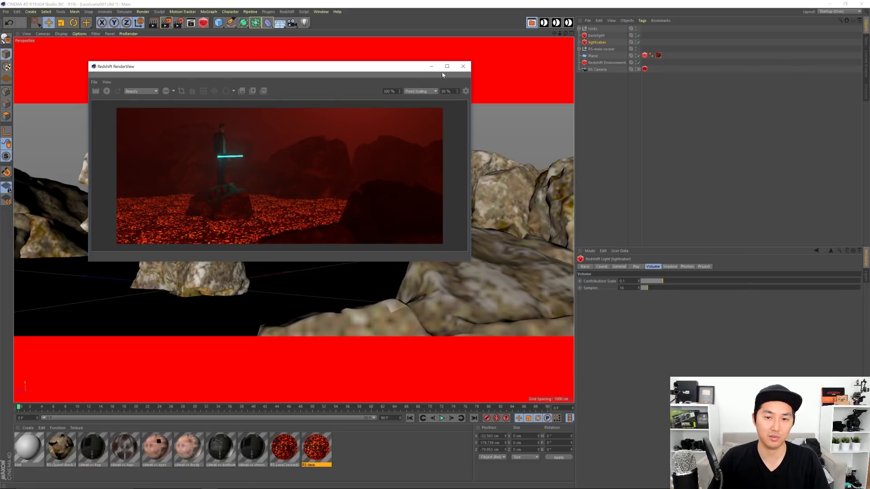
Close the Redshift RenderView and render the scene to the Picture Viewer with Shift+R.
left_click(463, 66)
left_click(594, 143)
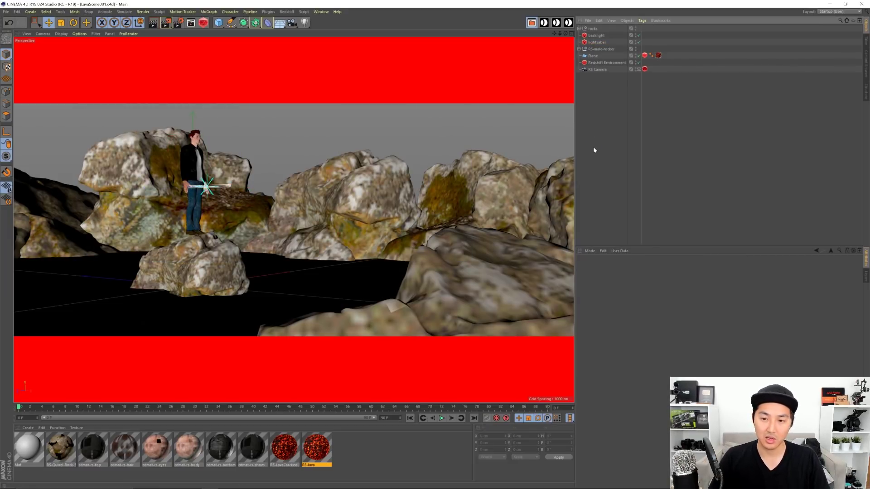
key("shift+r")
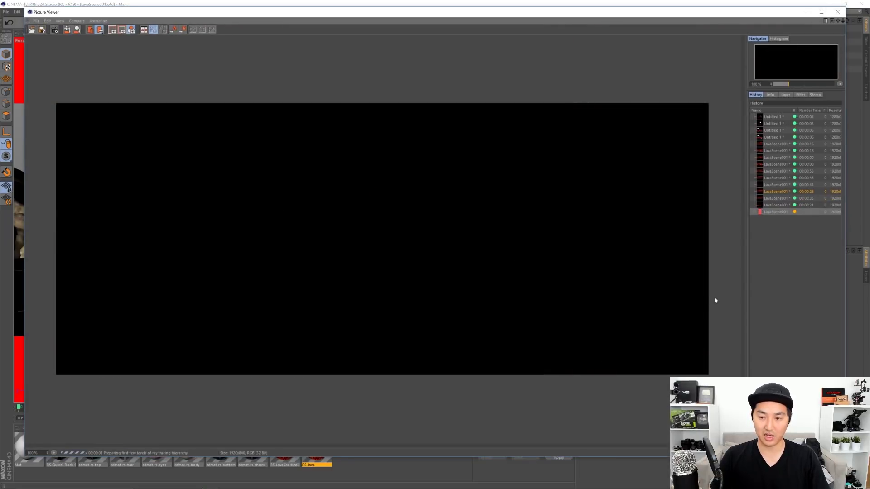